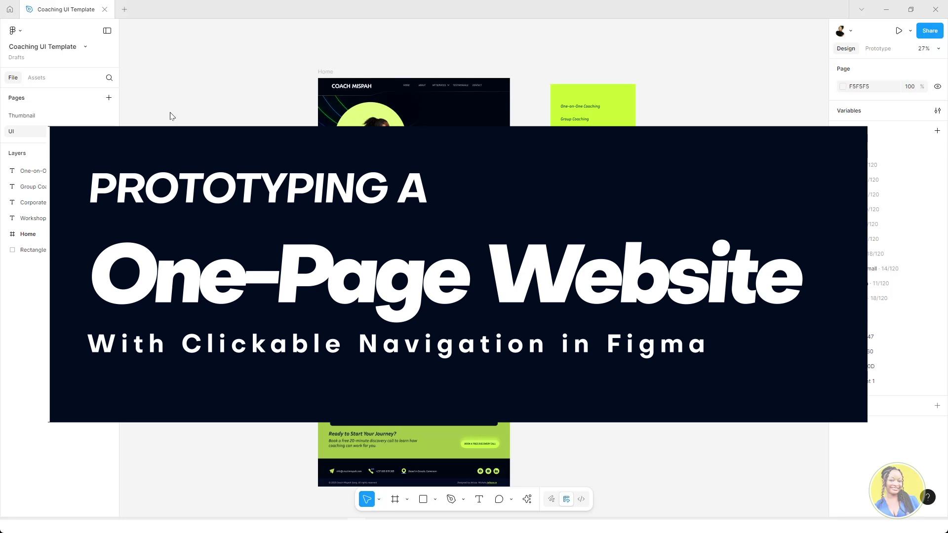
# - Select the 1440 × 835 hero 'home' frame and pan around the Home page design
pyautogui.scroll(1, 516, 126)
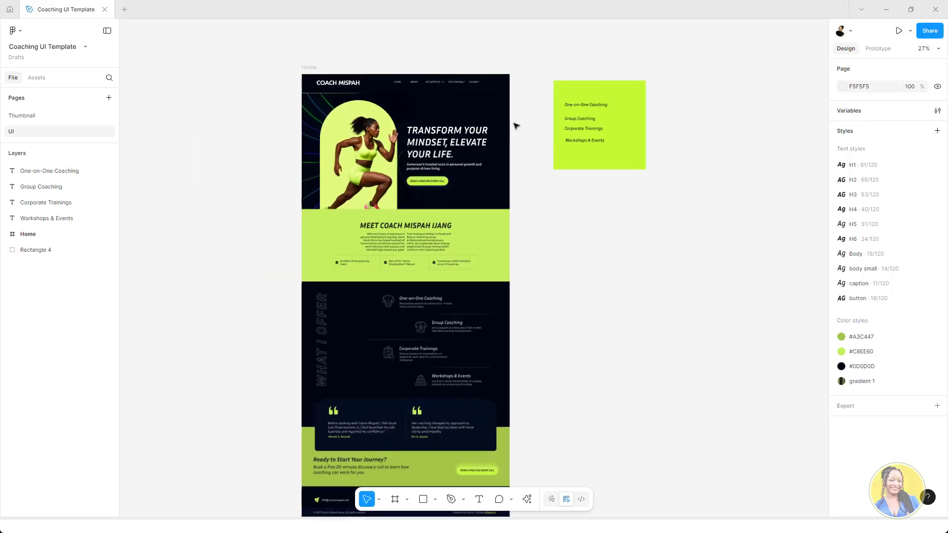
pyautogui.scroll(4, 515, 126)
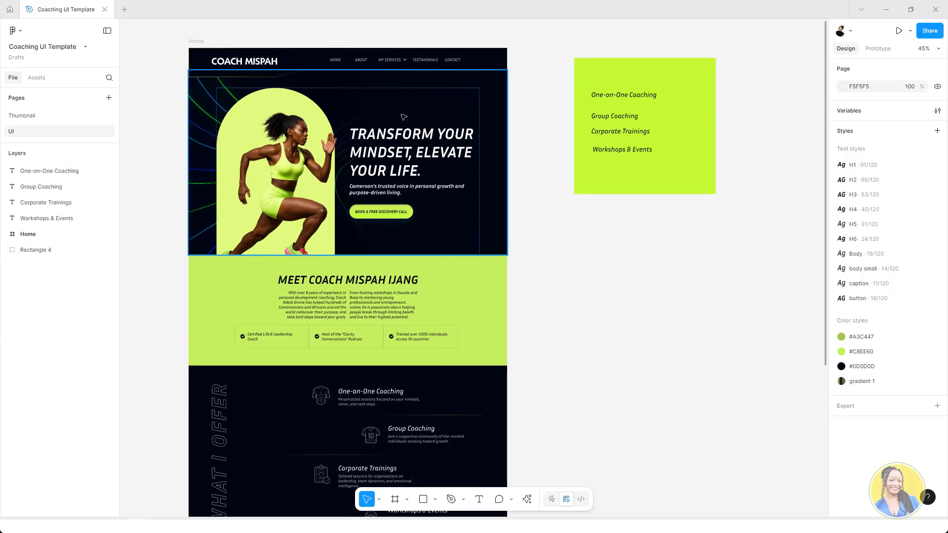
pyautogui.click(387, 112)
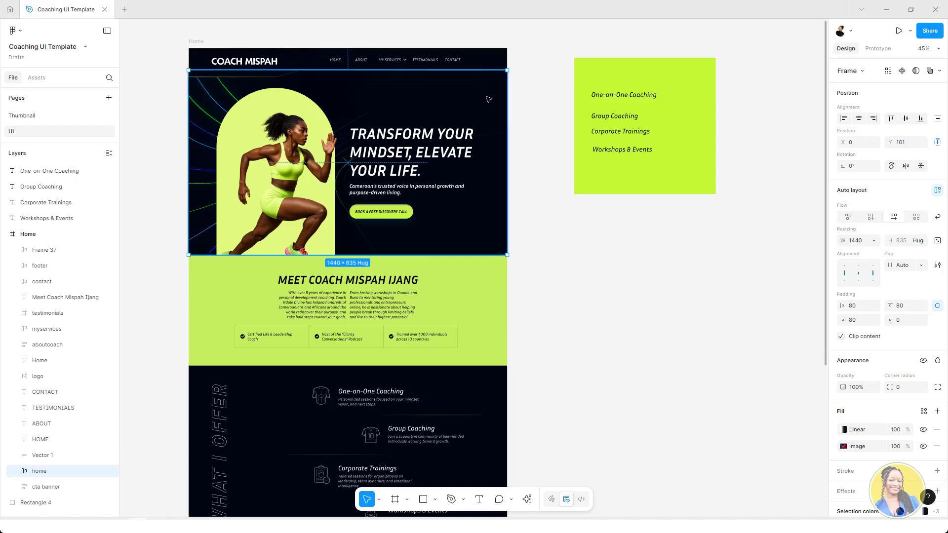
pyautogui.scroll(-5, 391, 192)
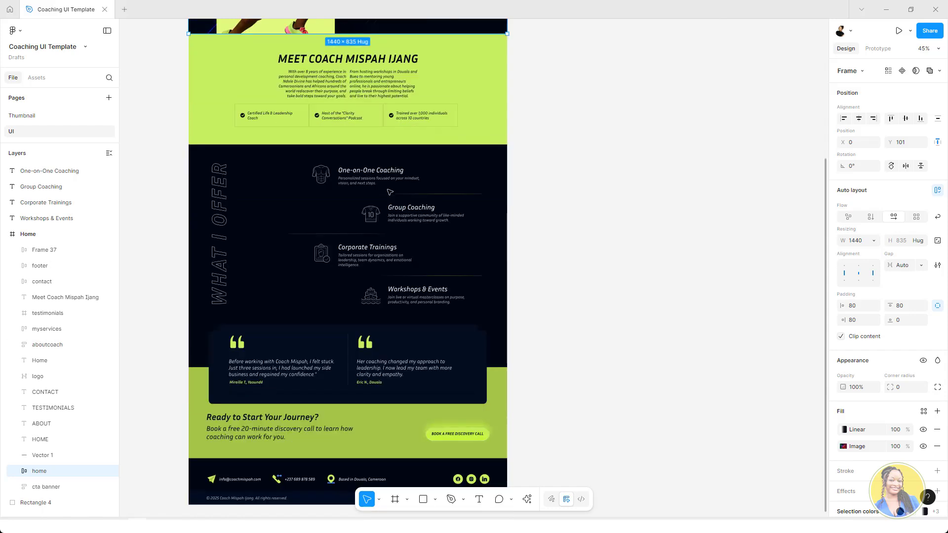
pyautogui.scroll(-3, 399, 193)
pyautogui.scroll(1, 401, 191)
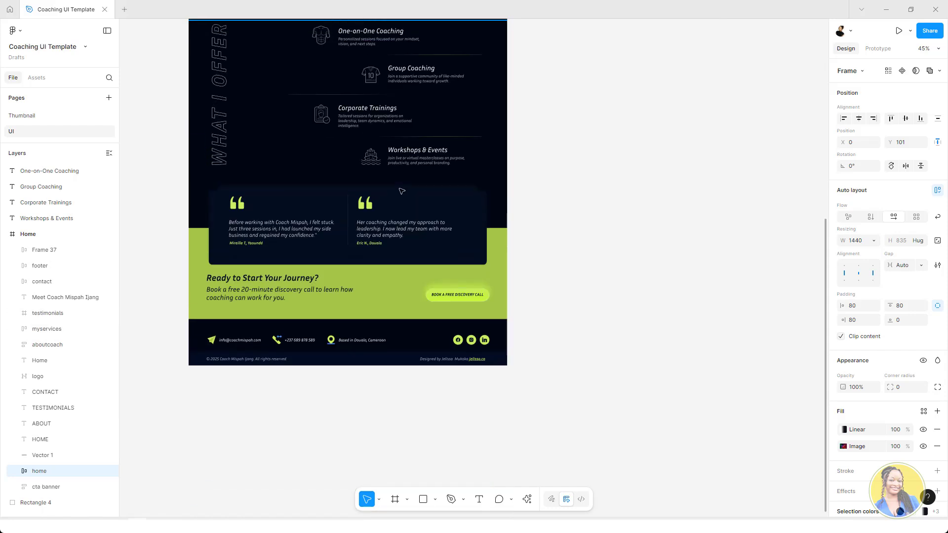
pyautogui.scroll(7, 402, 191)
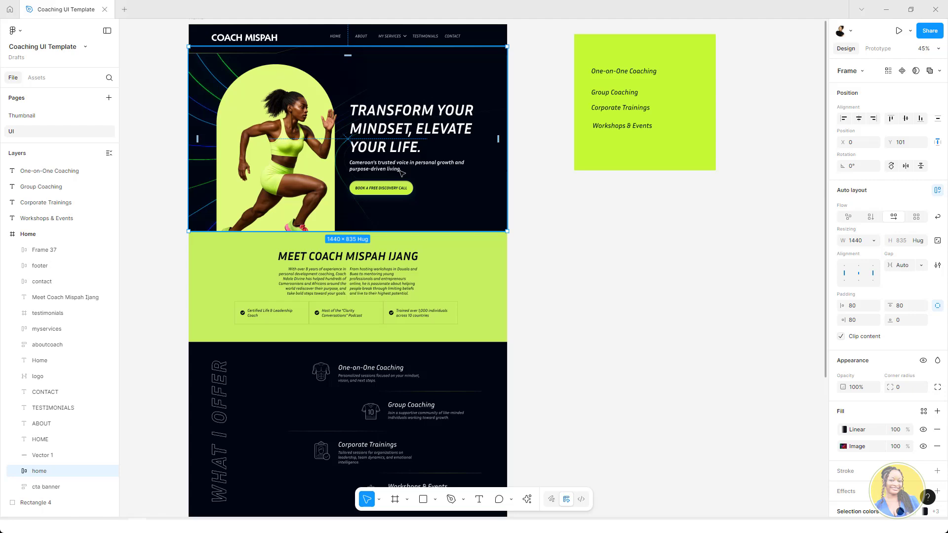
pyautogui.scroll(5, 398, 53)
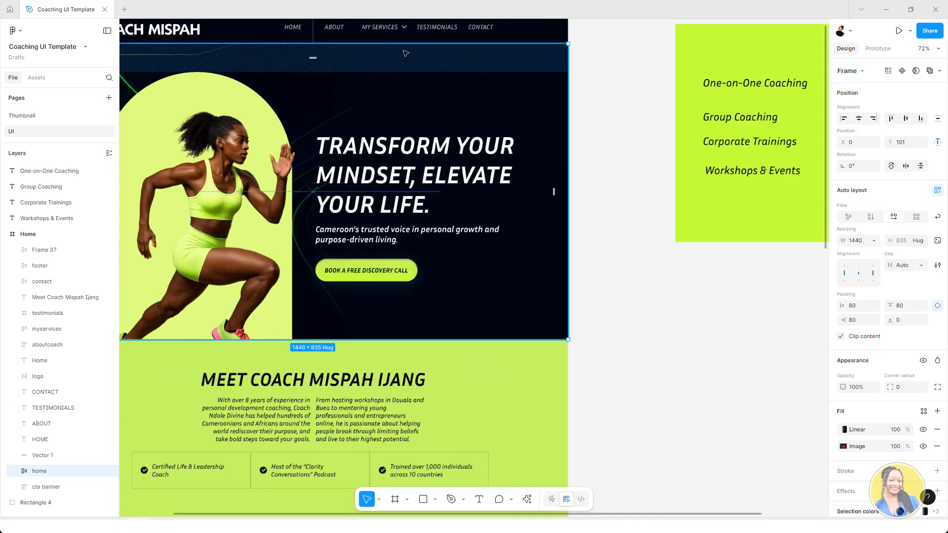
pyautogui.scroll(-3, 395, 55)
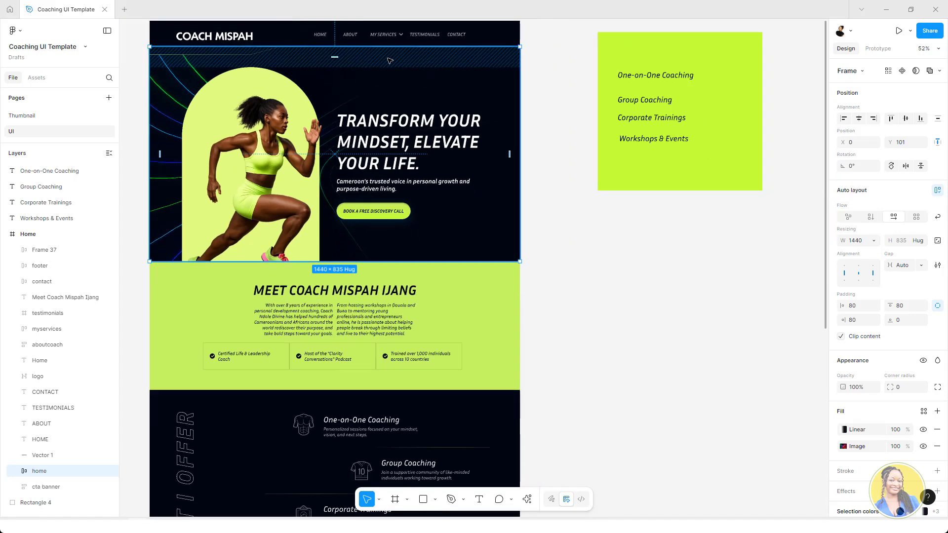
pyautogui.moveTo(388, 60); pyautogui.dragTo(480, 91)
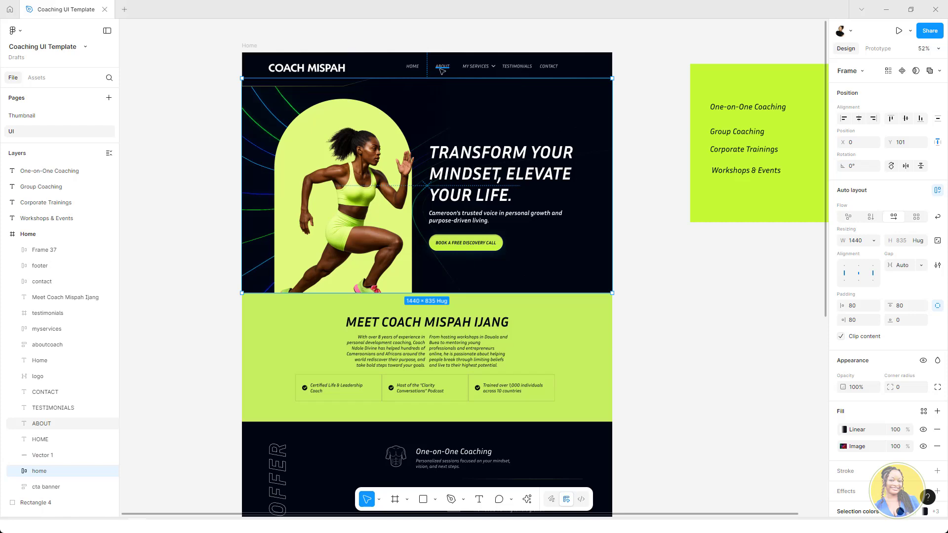
# - Select the header's 'Vector 1' backing, a 1440 × 131.5 shape with #0D0D0D fill
pyautogui.scroll(2, 444, 69)
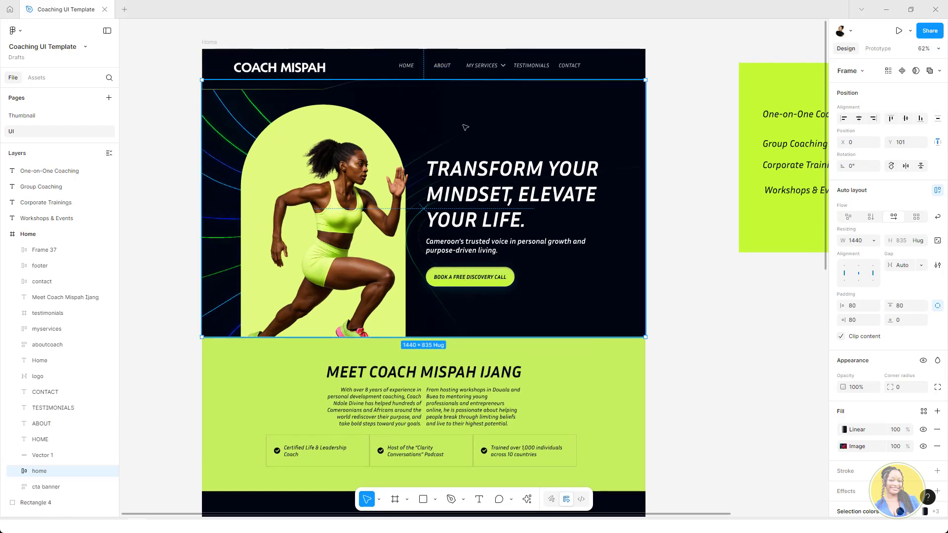
pyautogui.scroll(-1, 464, 124)
pyautogui.scroll(-3, 462, 136)
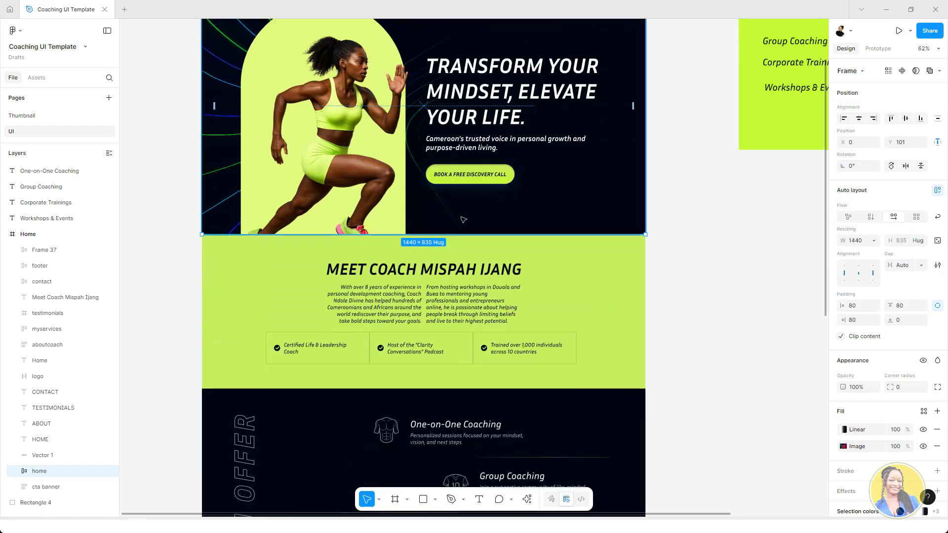
pyautogui.scroll(5, 484, 89)
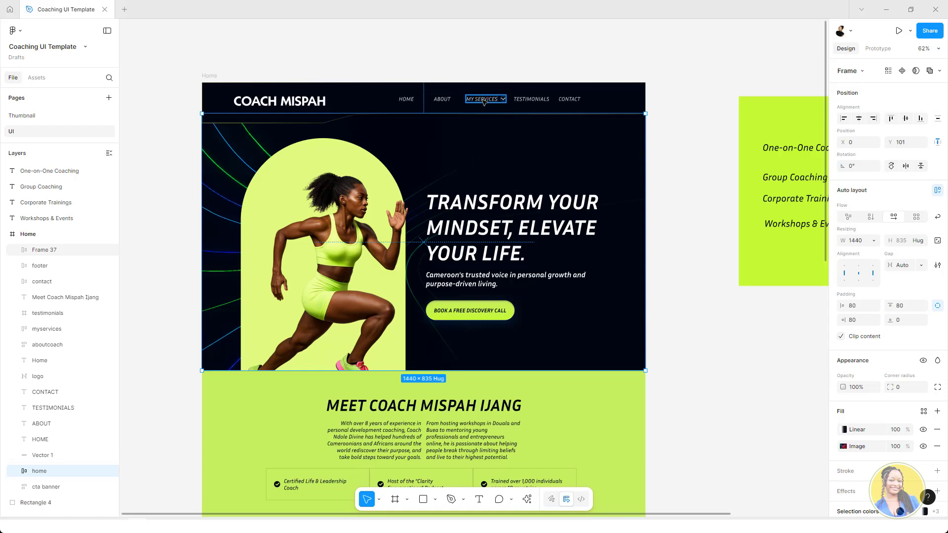
pyautogui.scroll(-2, 484, 102)
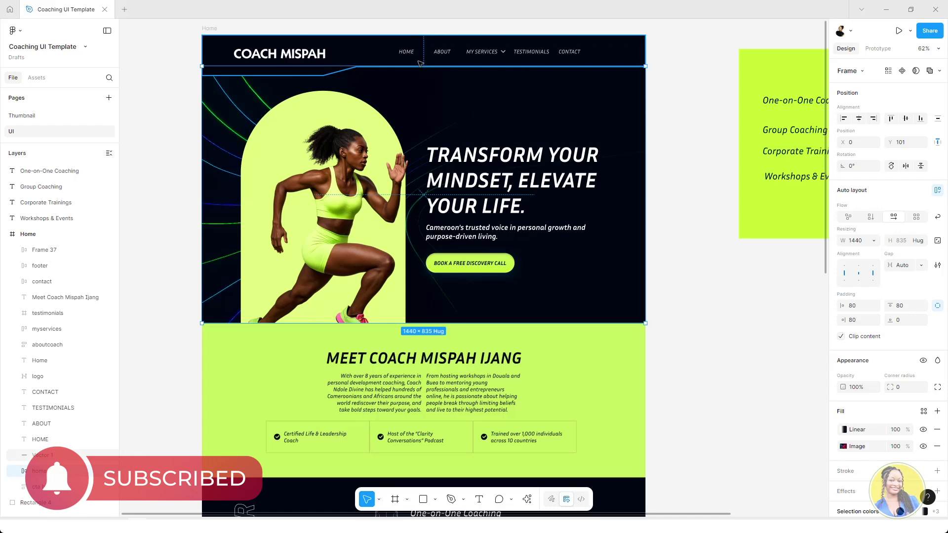
pyautogui.scroll(-3, 422, 44)
pyautogui.scroll(3, 419, 65)
pyautogui.scroll(1, 419, 68)
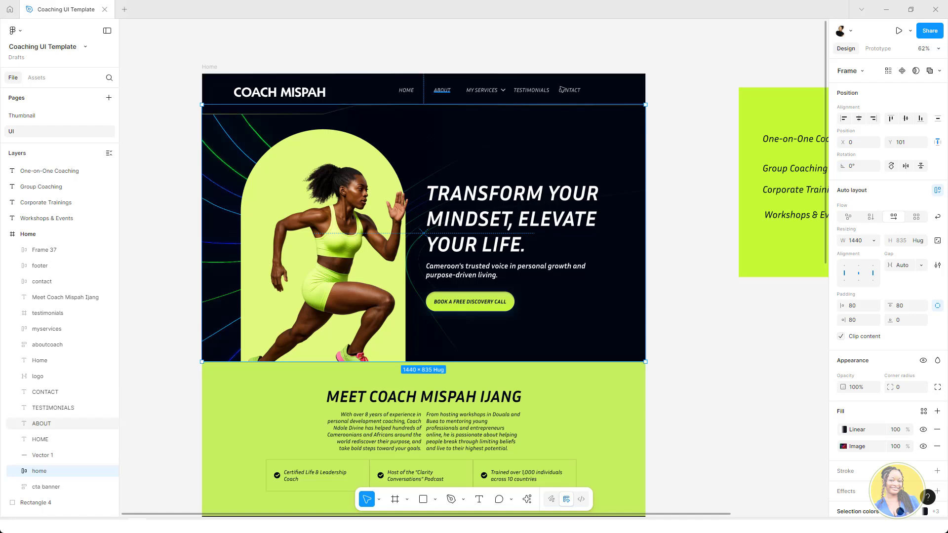
pyautogui.click(307, 97)
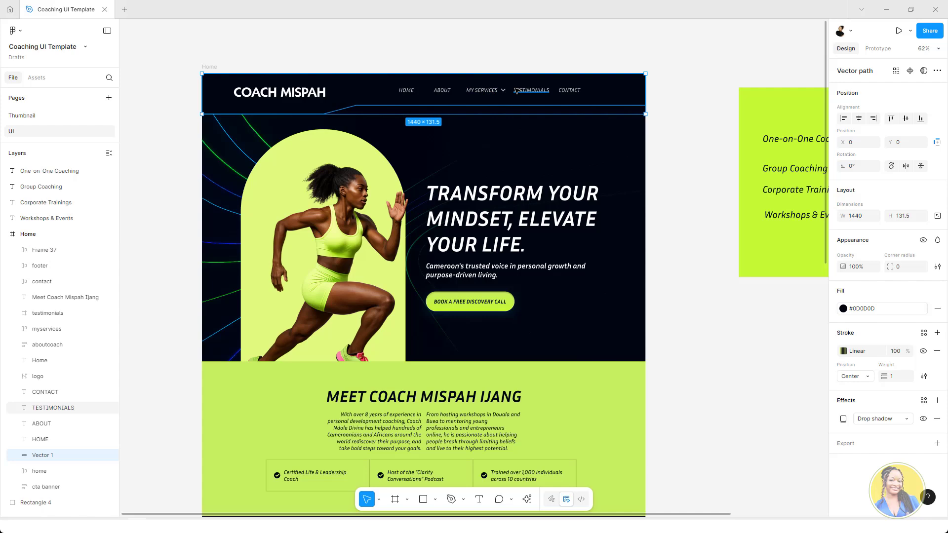
pyautogui.scroll(2, 514, 94)
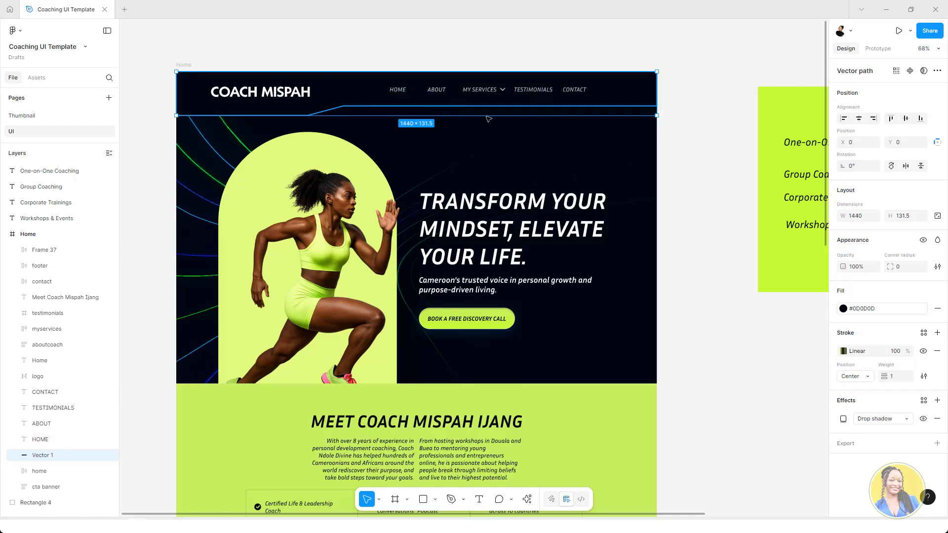
pyautogui.scroll(-5, 489, 119)
pyautogui.scroll(1, 474, 96)
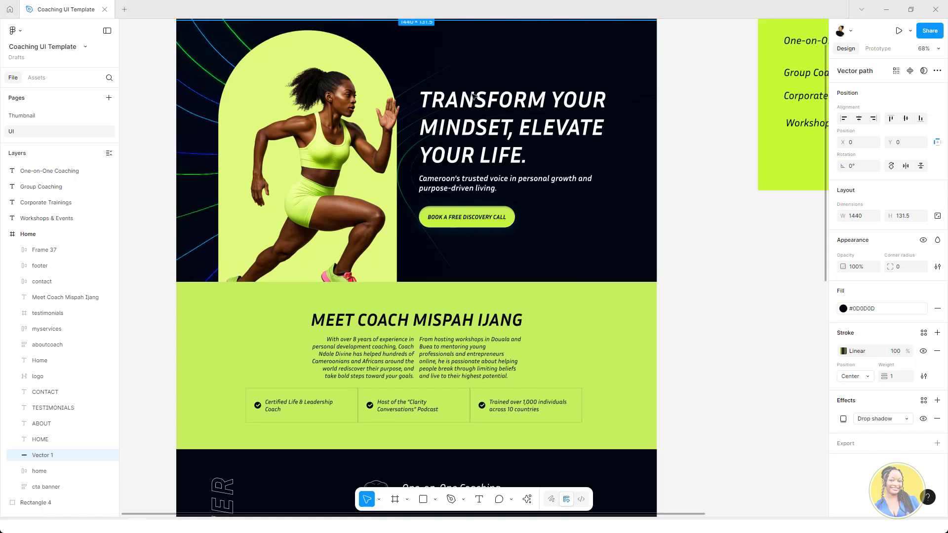
pyautogui.click(506, 87)
pyautogui.scroll(1, 449, 99)
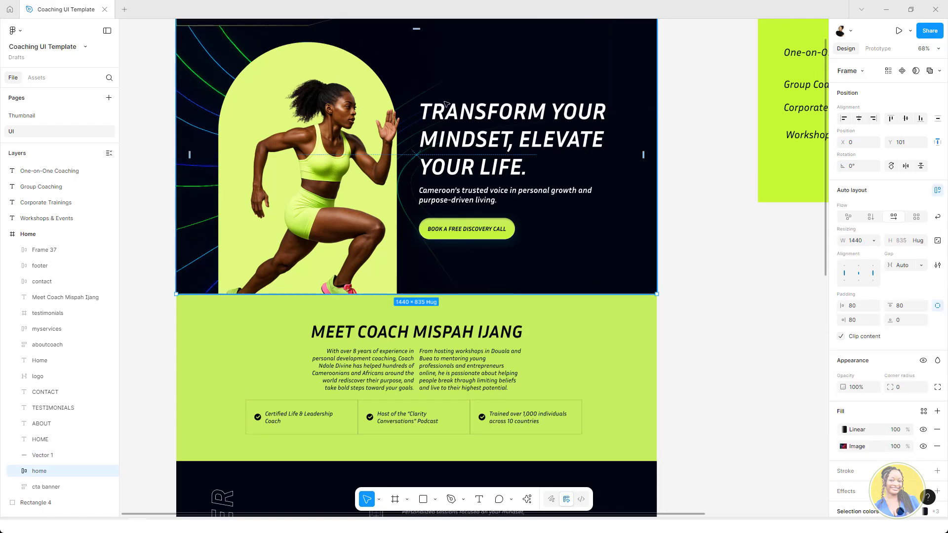
pyautogui.scroll(-2, 81, 370)
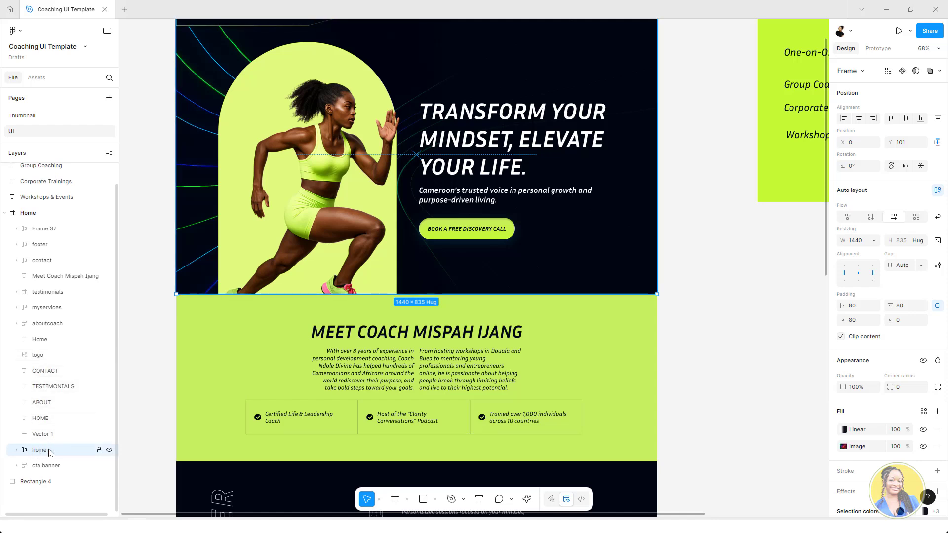
pyautogui.scroll(2, 233, 72)
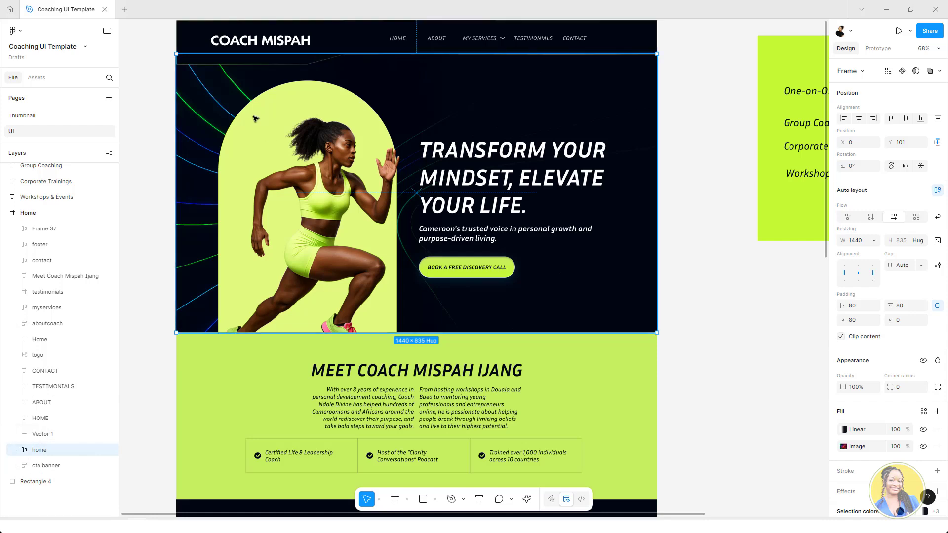
pyautogui.moveTo(359, 109); pyautogui.dragTo(468, 116)
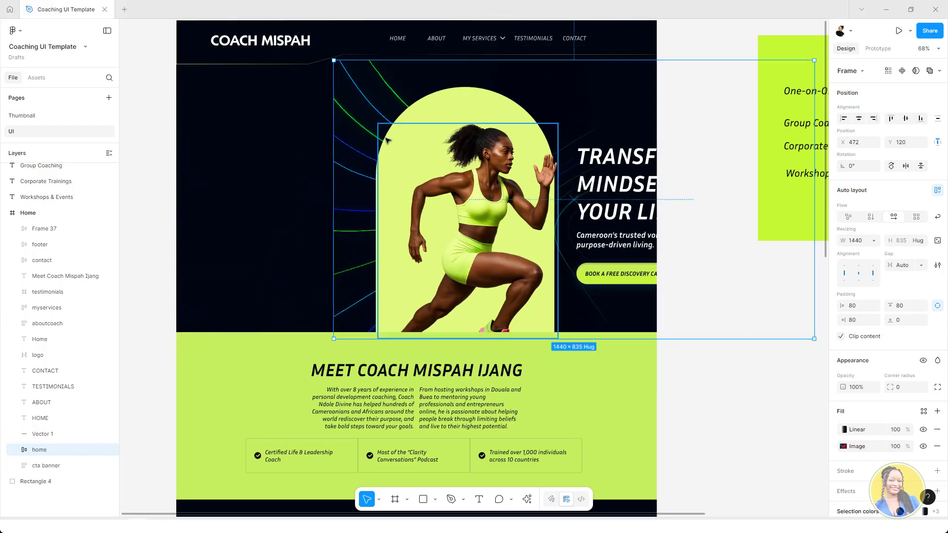
pyautogui.hotkey('ctrl', 'z')
pyautogui.scroll(-6, 358, 190)
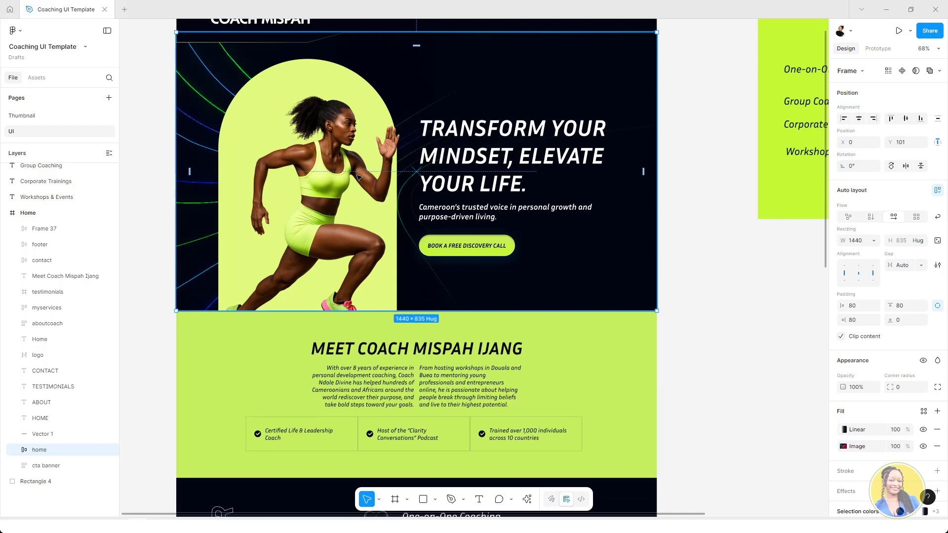
pyautogui.scroll(-2, 362, 199)
# - Inspect the Meet Coach, What I Offer and testimonials sections
pyautogui.click(362, 199)
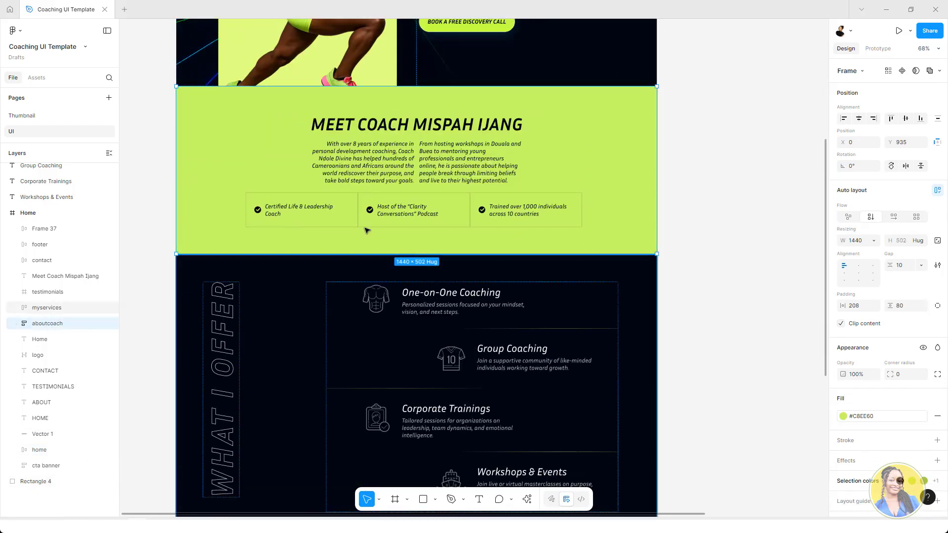
pyautogui.scroll(-6, 359, 196)
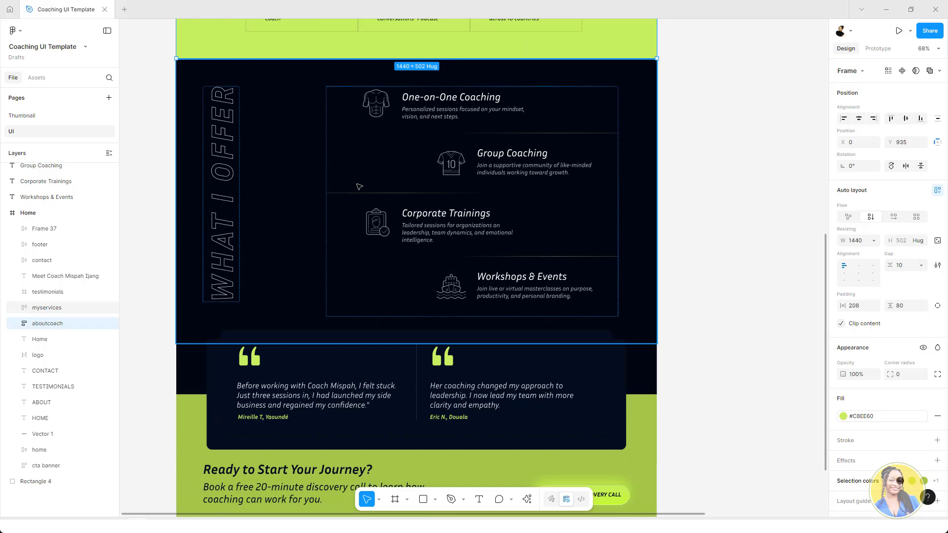
pyautogui.click(340, 162)
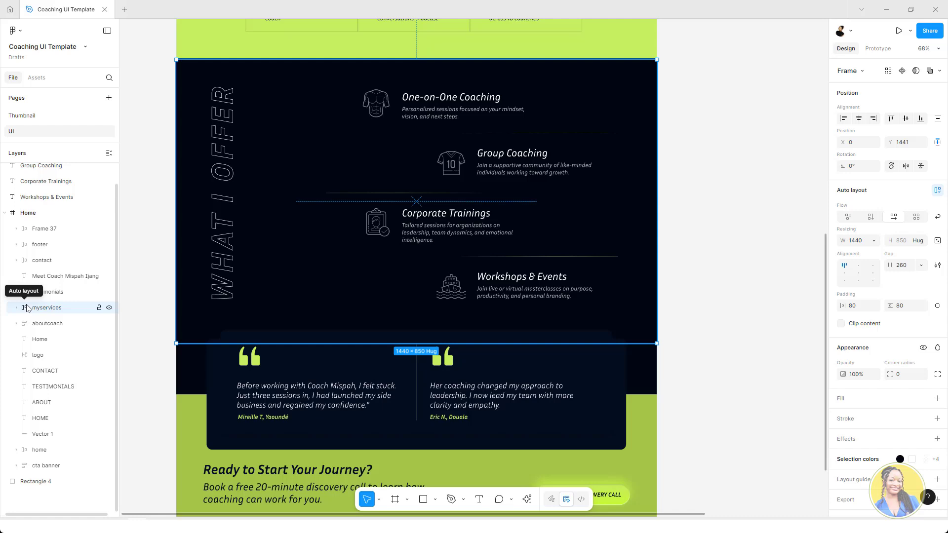
pyautogui.scroll(-2, 311, 304)
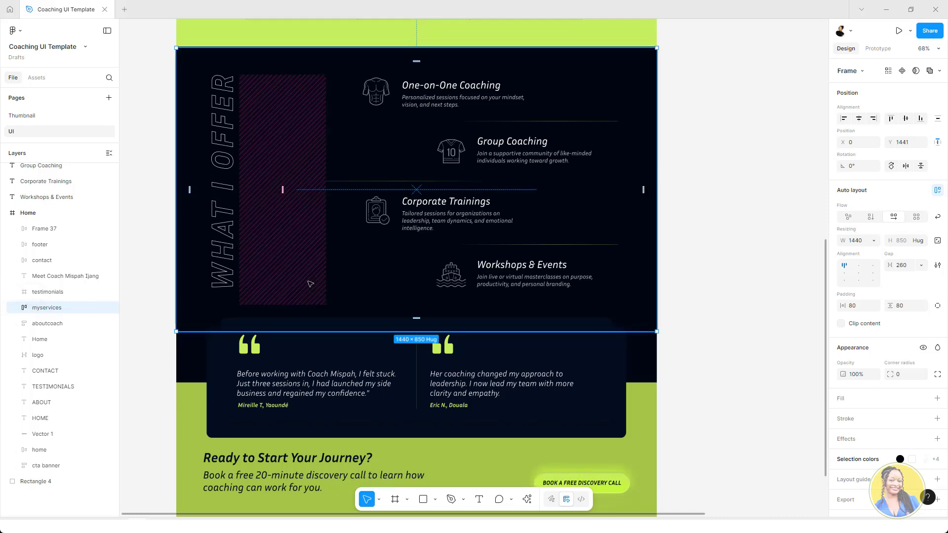
pyautogui.click(299, 307)
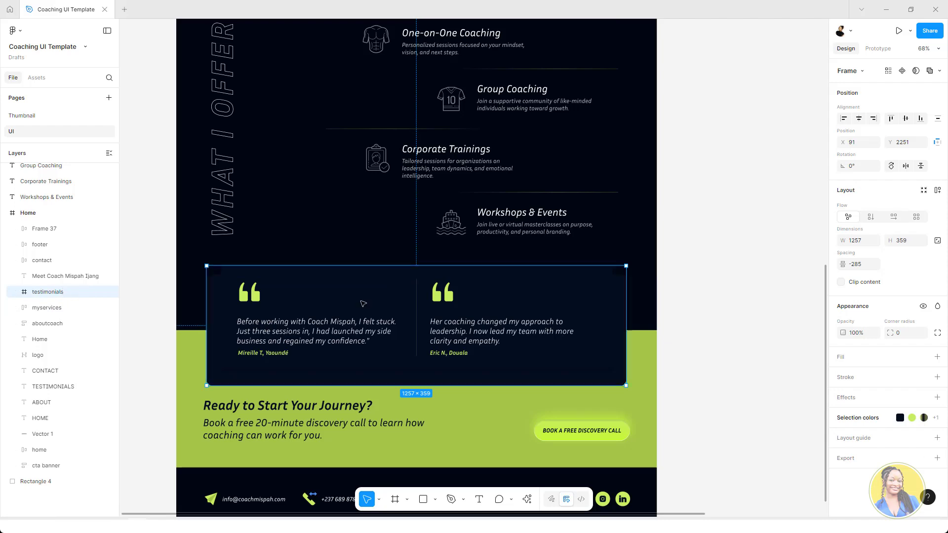
# - Inspect the call-to-action banner, contact and footer sections
pyautogui.scroll(-3, 355, 298)
pyautogui.scroll(-1, 351, 296)
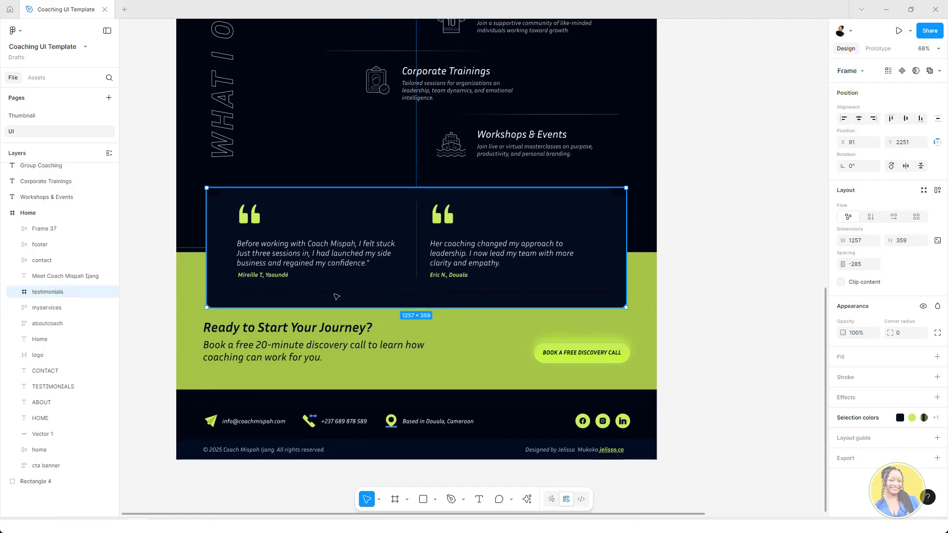
pyautogui.click(332, 322)
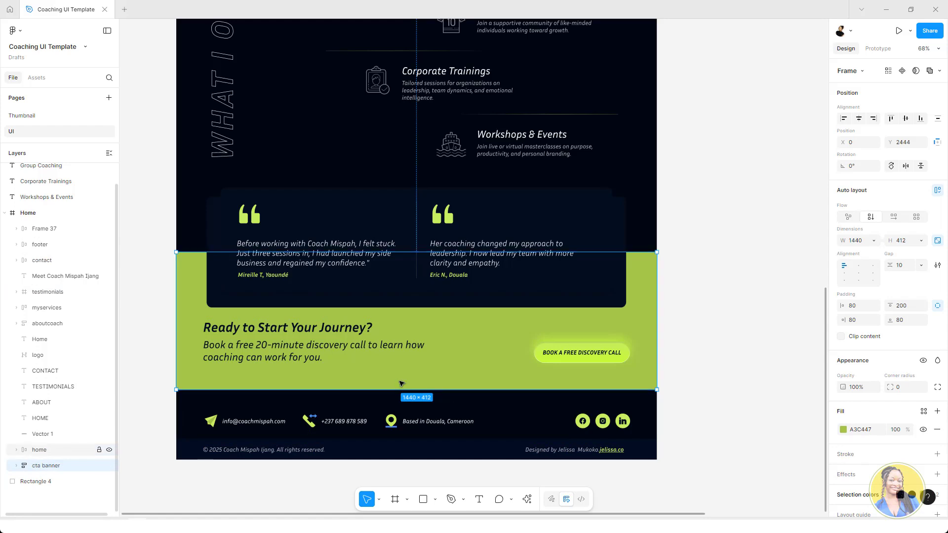
pyautogui.scroll(-4, 401, 384)
pyautogui.click(399, 366)
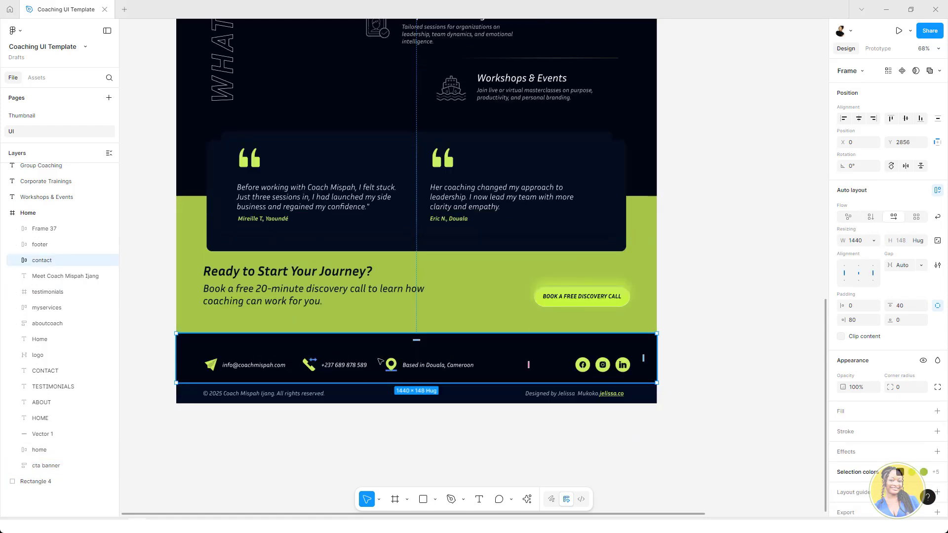
pyautogui.click(262, 397)
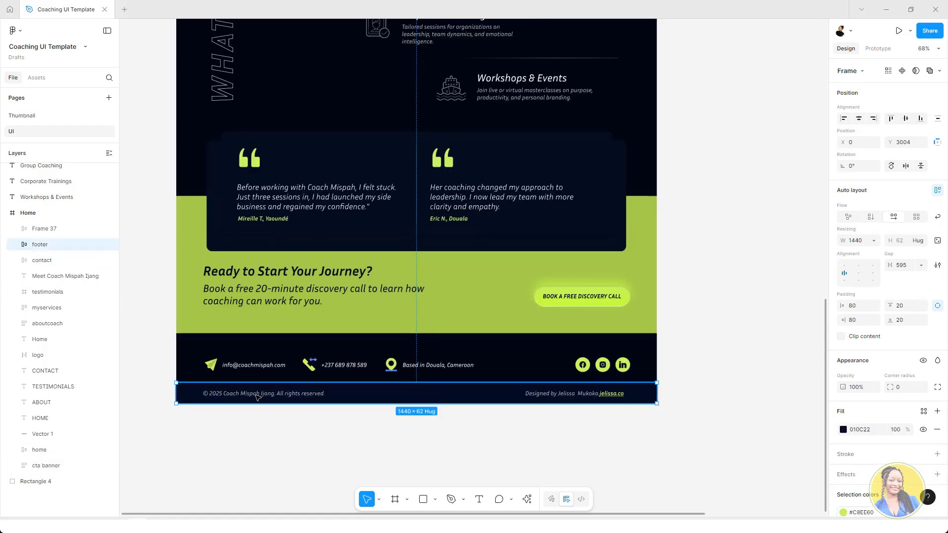
# - Go back to the top and select the line under the navigation bar
pyautogui.scroll(10, 544, 267)
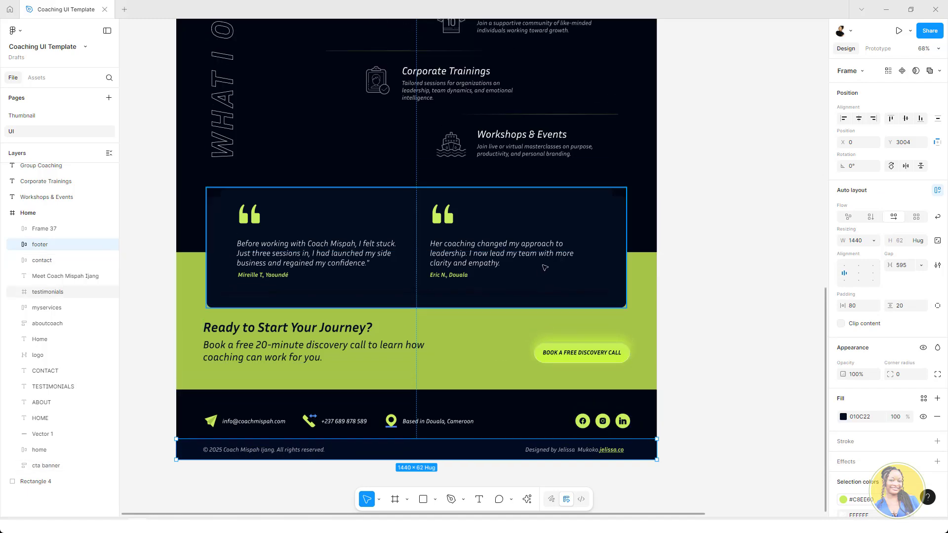
pyautogui.scroll(15, 550, 266)
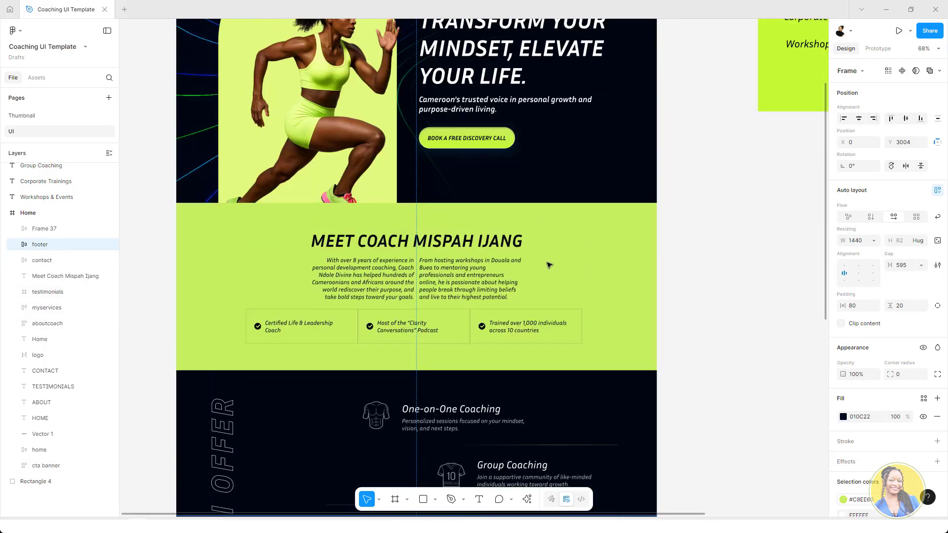
pyautogui.scroll(-3, 538, 267)
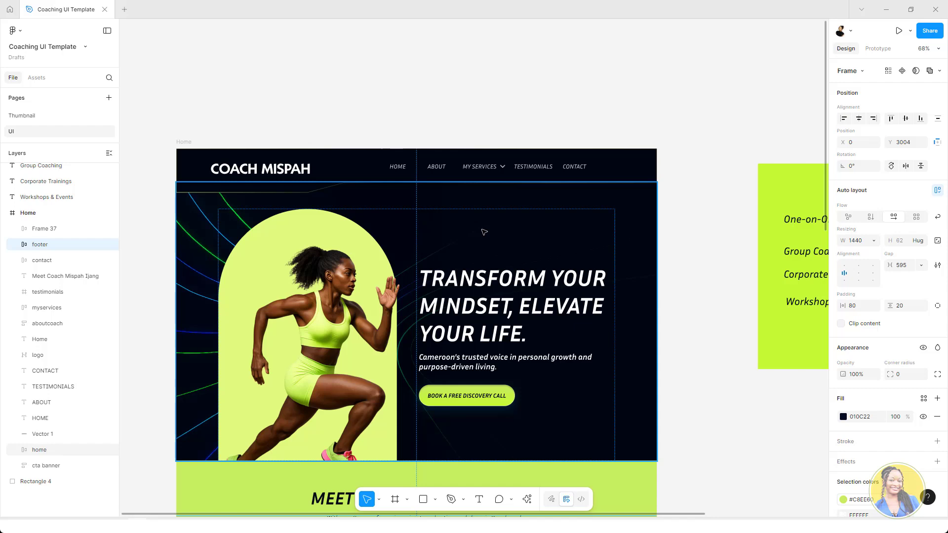
pyautogui.click(406, 166)
pyautogui.scroll(2, 462, 162)
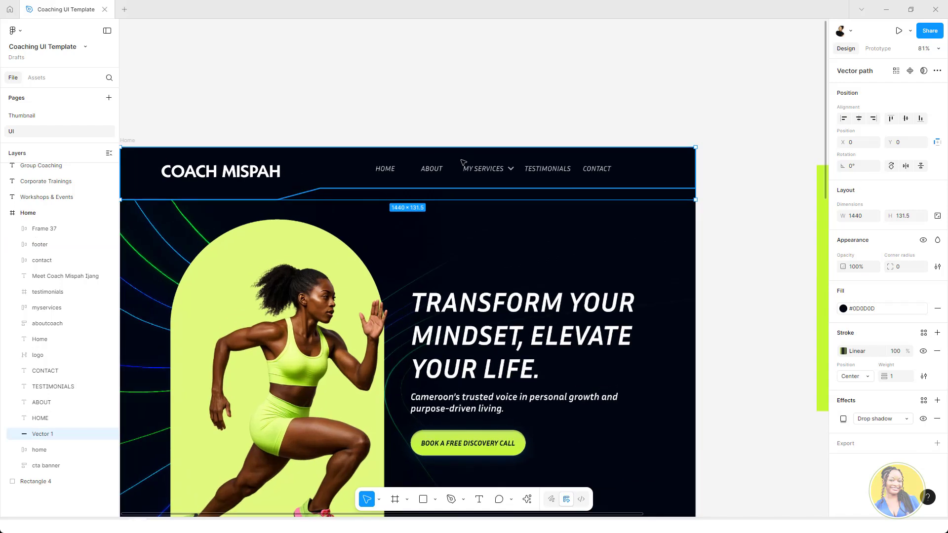
pyautogui.hscroll(-3, 463, 163)
pyautogui.scroll(-1, 462, 163)
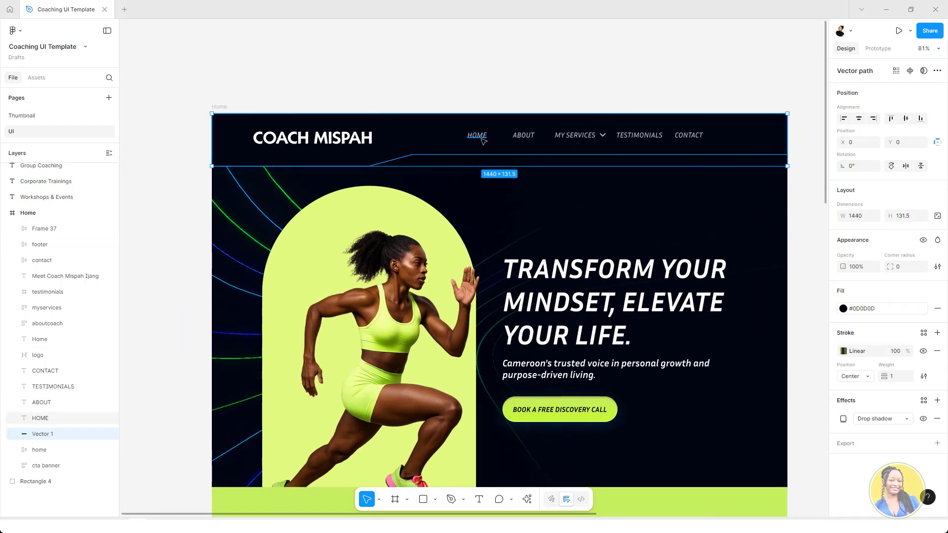
# - Group HOME, ABOUT, MY SERVICES, TESTIMONIALS and CONTACT into Group 4, then add the logo and header line to the selection
pyautogui.click(483, 141)
pyautogui.hotkey('ctrl', 'z')
pyautogui.hotkey('ctrl', 'shift', 'z')
pyautogui.moveTo(482, 139)
pyautogui.mouseDown()
pyautogui.moveTo(482, 106)
pyautogui.moveTo(483, 129)
pyautogui.mouseUp()
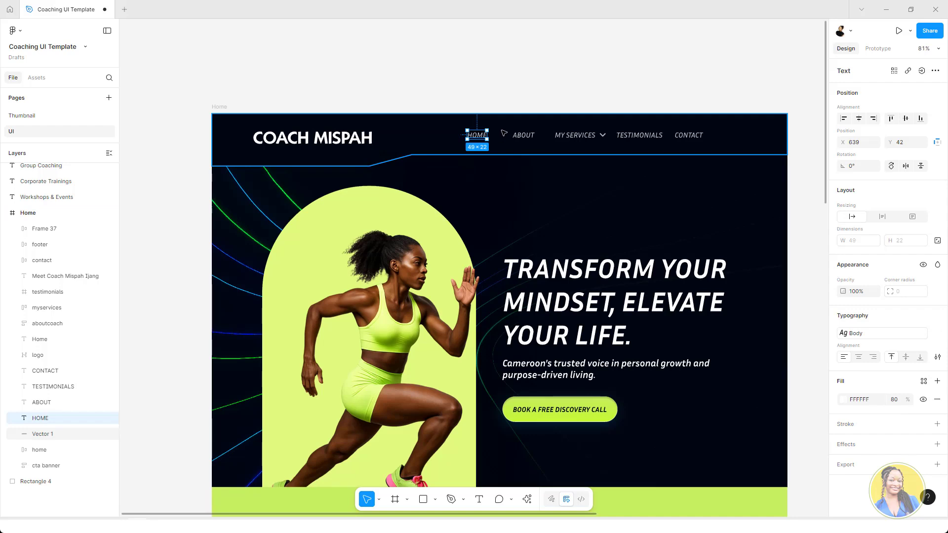
pyautogui.keyDown('shift'); pyautogui.click(522, 135); pyautogui.keyUp('shift')
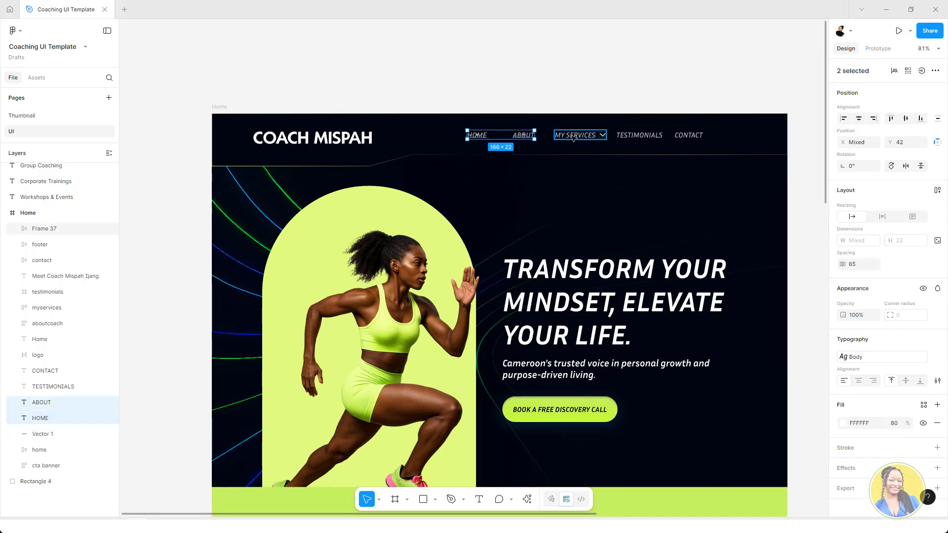
pyautogui.keyDown('shift'); pyautogui.click(576, 135); pyautogui.keyUp('shift')
pyautogui.keyDown('shift'); pyautogui.click(641, 136); pyautogui.keyUp('shift')
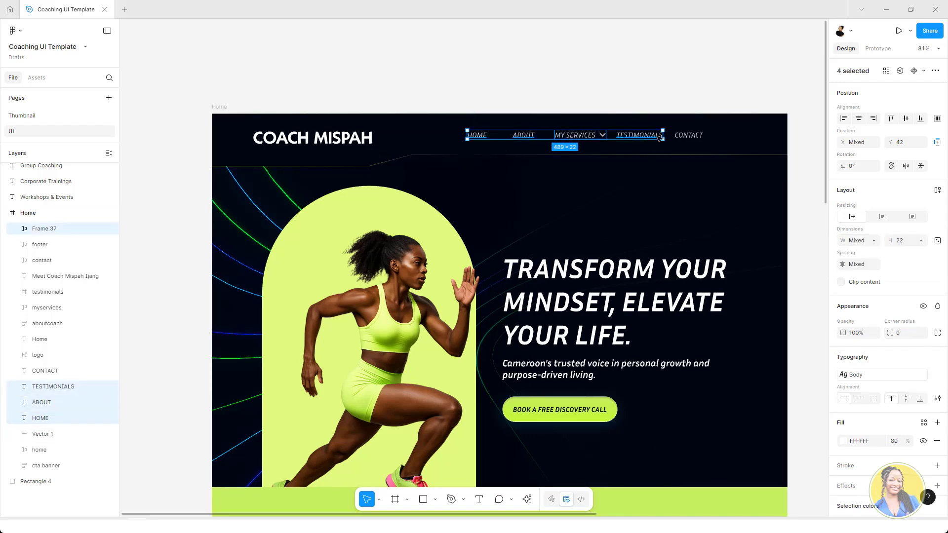
pyautogui.keyDown('shift'); pyautogui.click(687, 136); pyautogui.keyUp('shift')
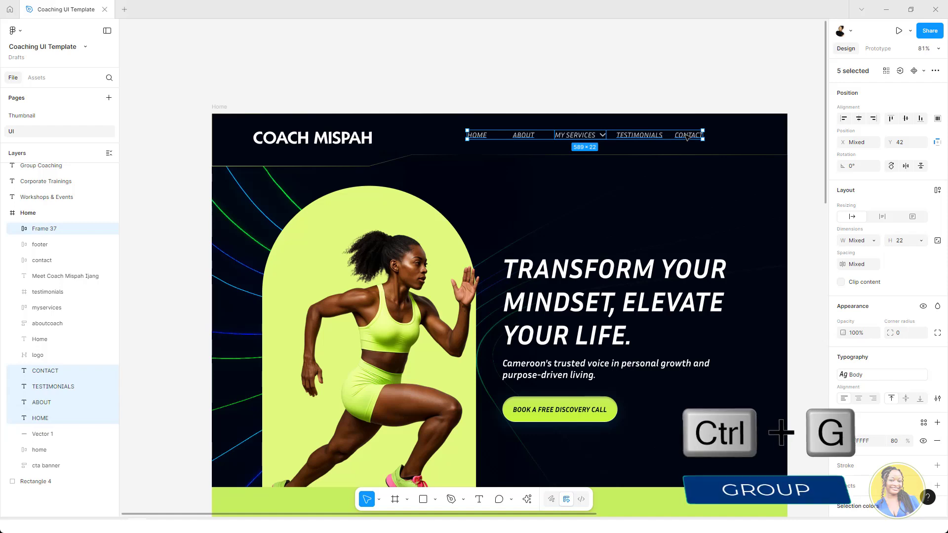
pyautogui.hotkey('ctrl', 'g')
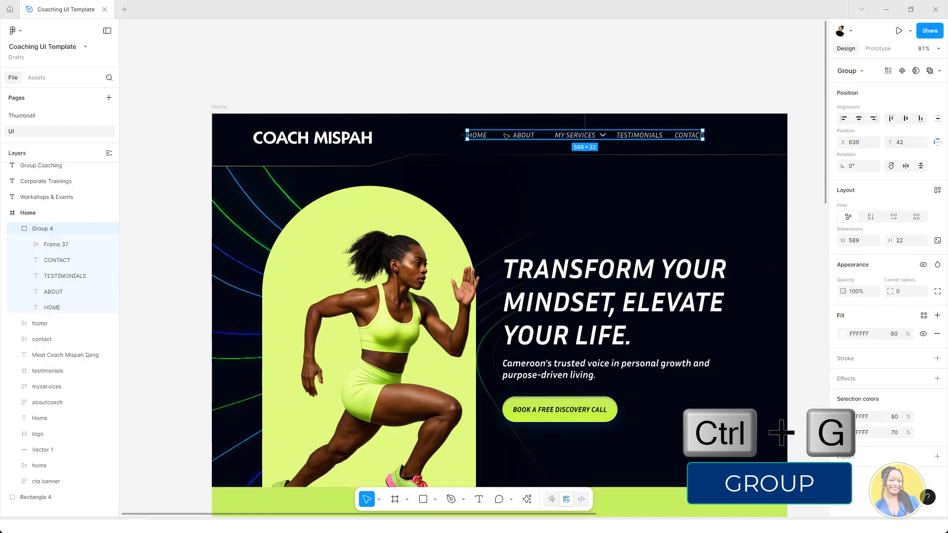
pyautogui.keyDown('shift'); pyautogui.click(366, 138); pyautogui.keyUp('shift')
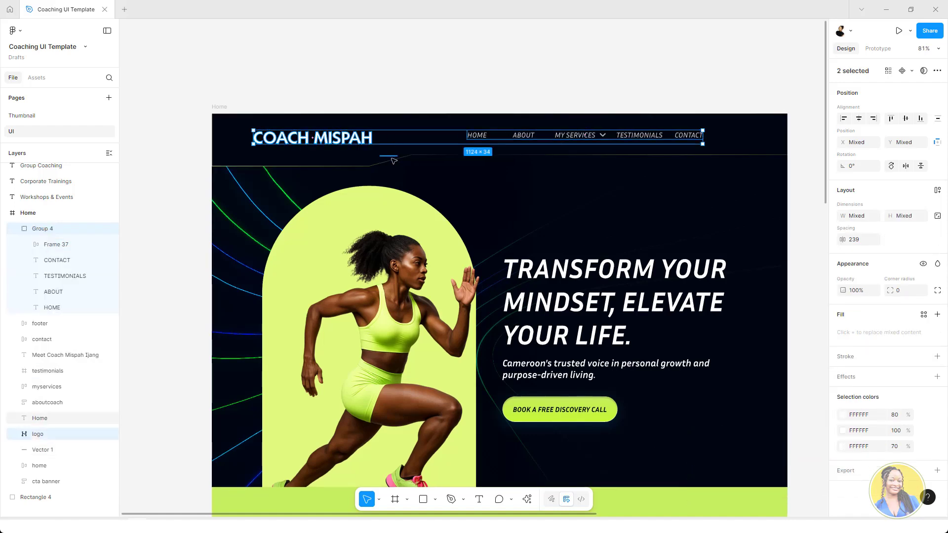
pyautogui.keyDown('shift'); pyautogui.click(366, 168); pyautogui.keyUp('shift')
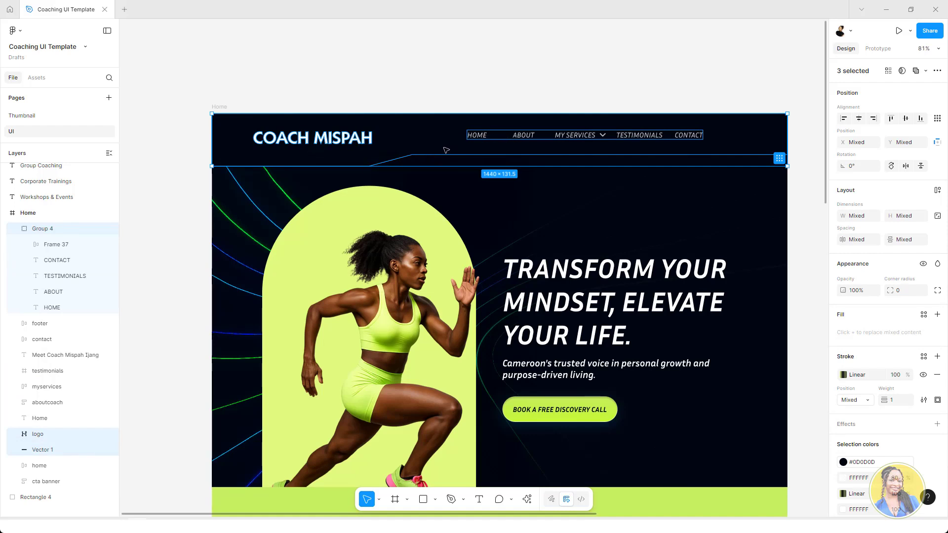
# - Group the nav links, COACH MISPAH logo and header line into Group 5, measuring 1440 × 131.5
pyautogui.hotkey('ctrl', 'g')
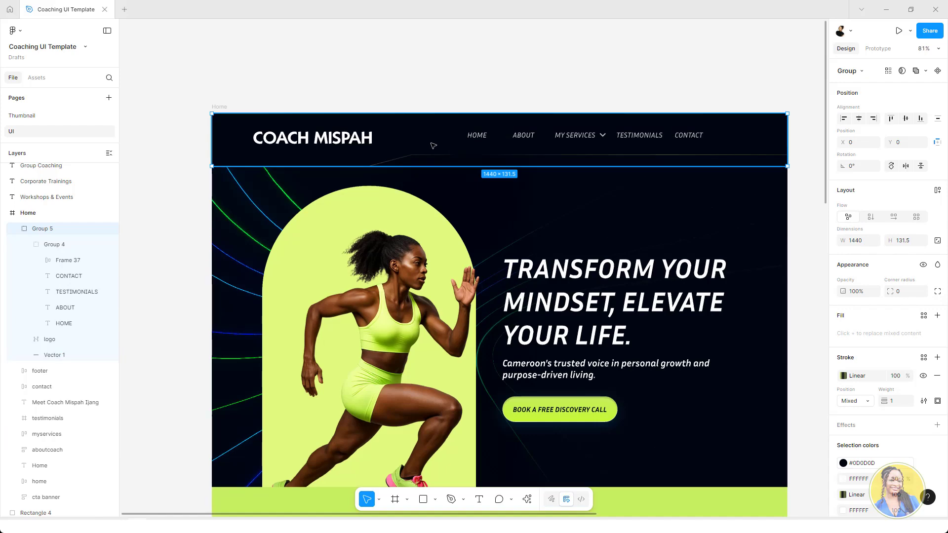
pyautogui.hotkey('shift', 'Up')
pyautogui.hotkey('ctrl', 'z')
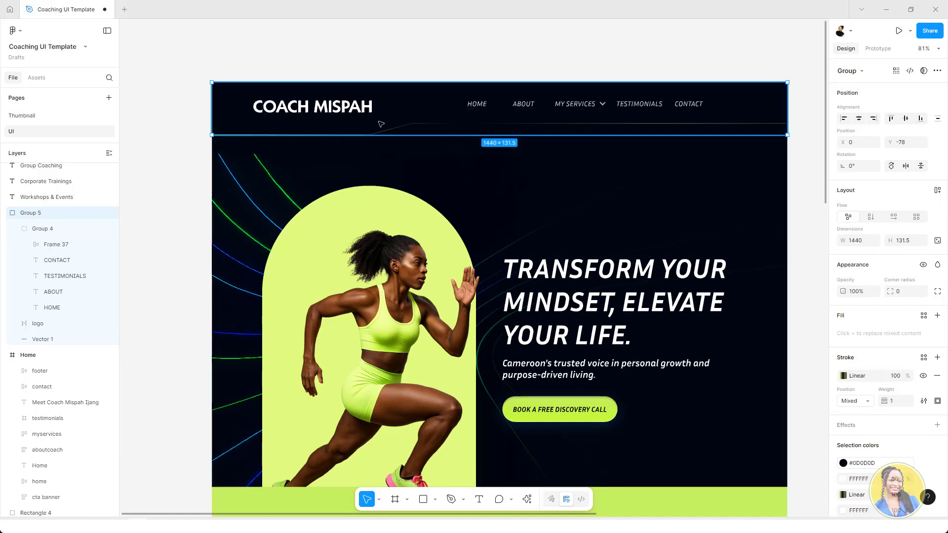
pyautogui.scroll(-3, 471, 193)
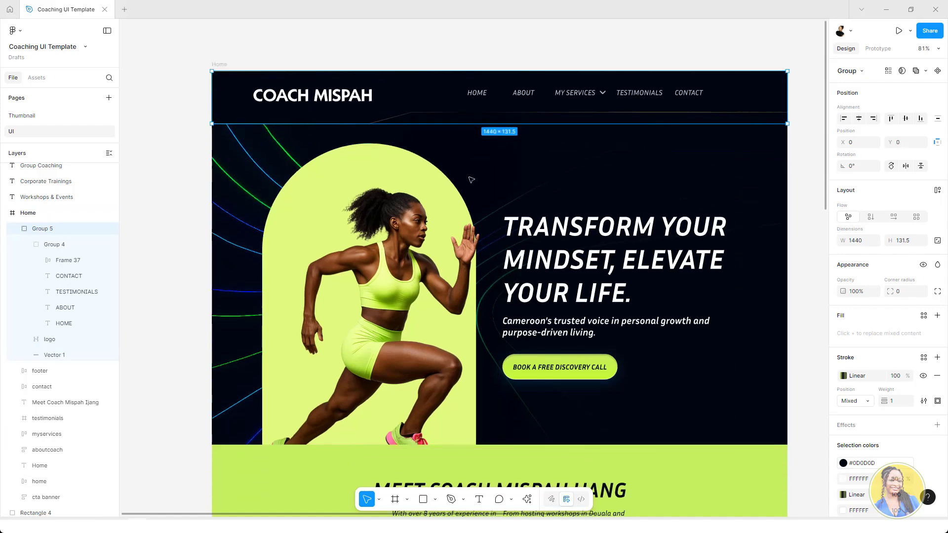
pyautogui.scroll(-4, 481, 178)
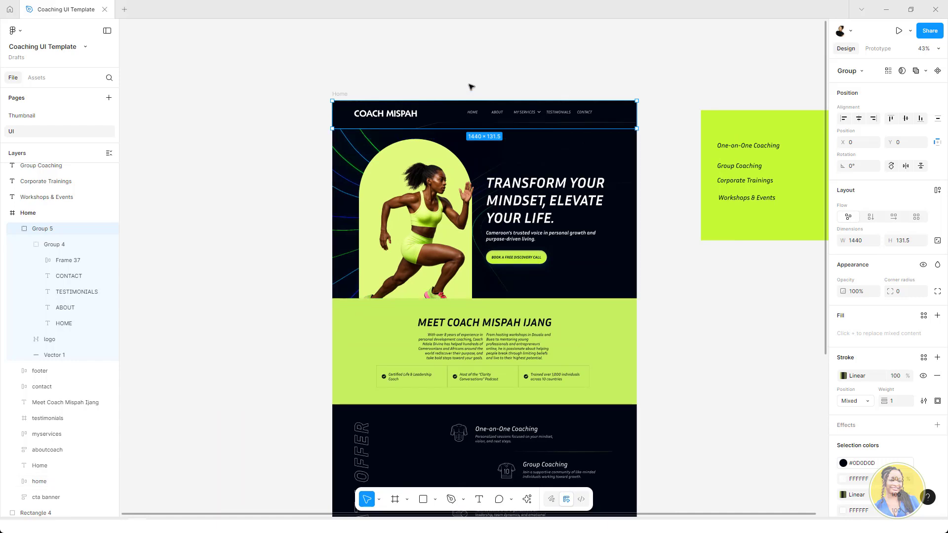
pyautogui.scroll(2, 471, 88)
# - Rename the header group layer to HEADER
pyautogui.click(368, 95)
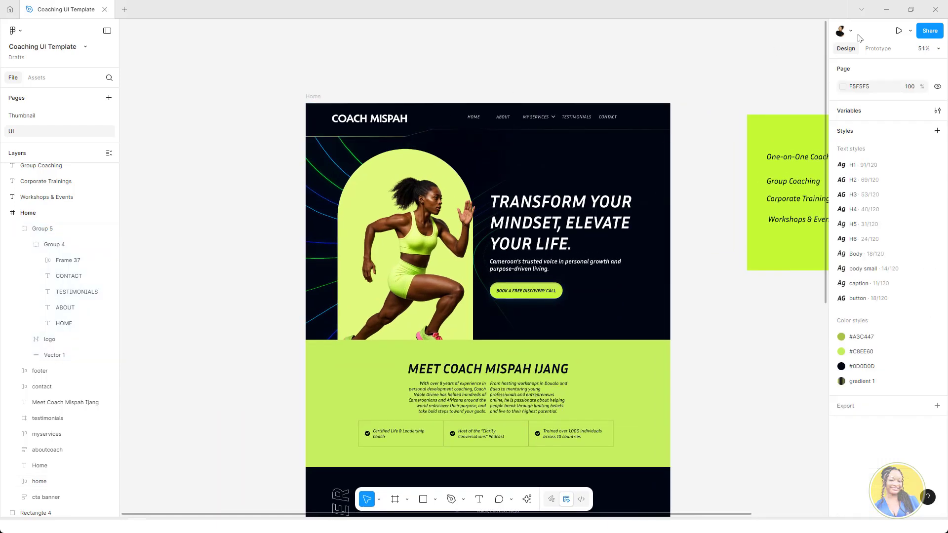
pyautogui.click(887, 51)
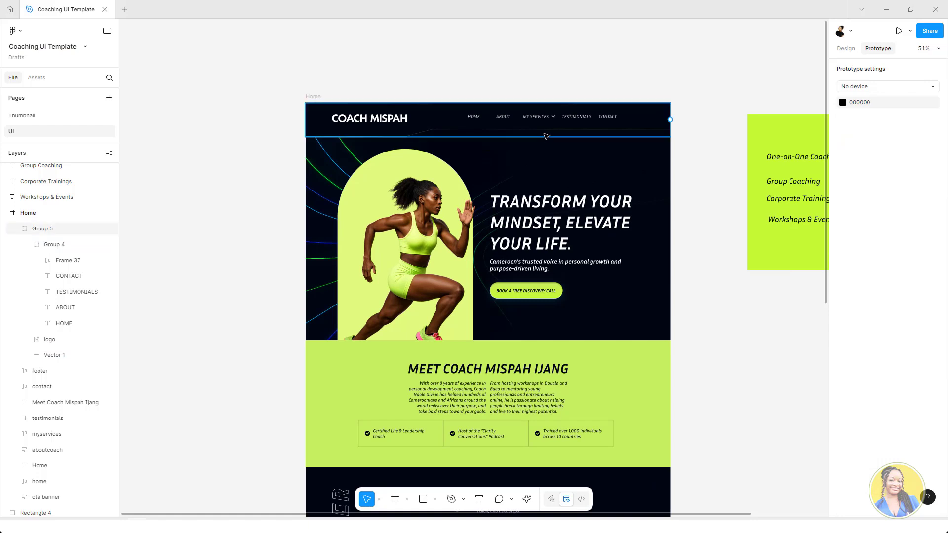
pyautogui.scroll(1, 507, 145)
pyautogui.click(512, 130)
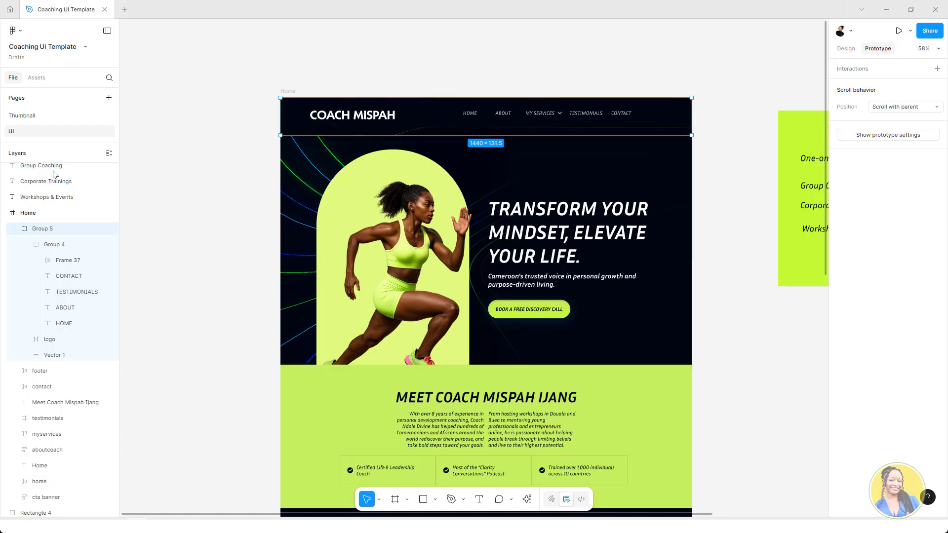
pyautogui.doubleClick(48, 229)
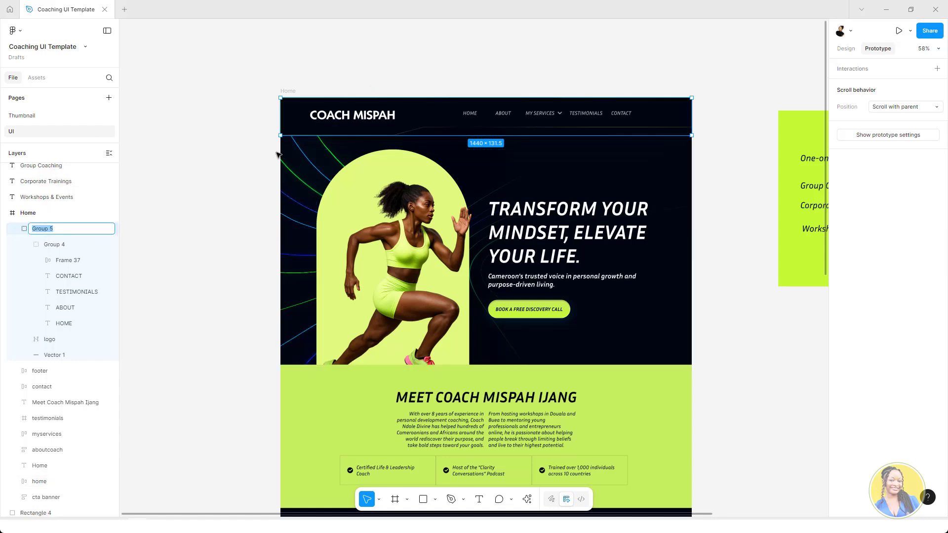
pyautogui.write('HEADER')
pyautogui.press('Return')
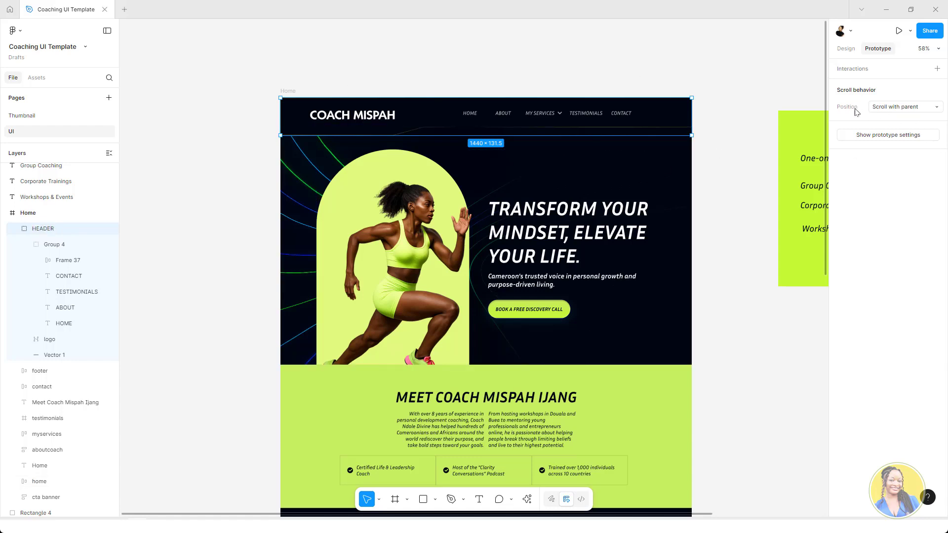
# - Set the HEADER's prototype scroll position to Sticky
pyautogui.click(896, 109)
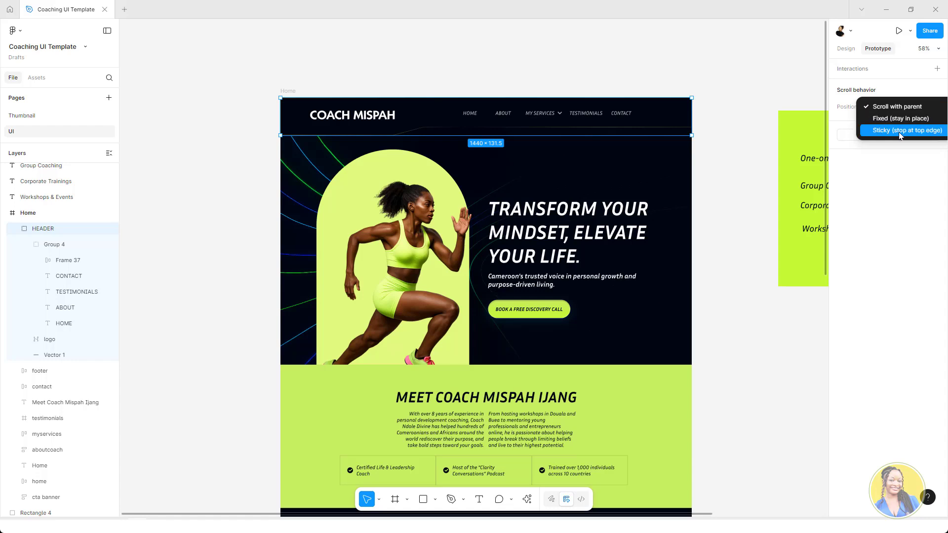
pyautogui.click(921, 133)
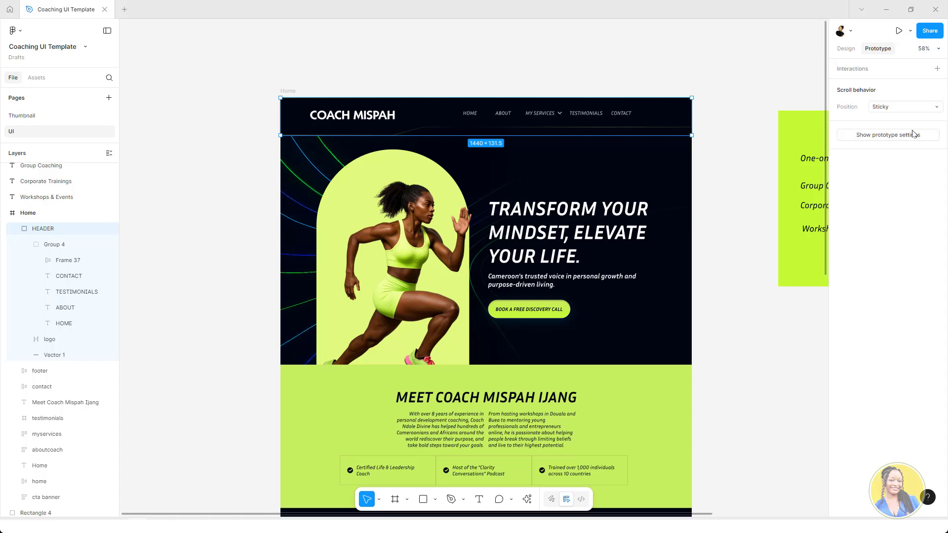
pyautogui.click(291, 91)
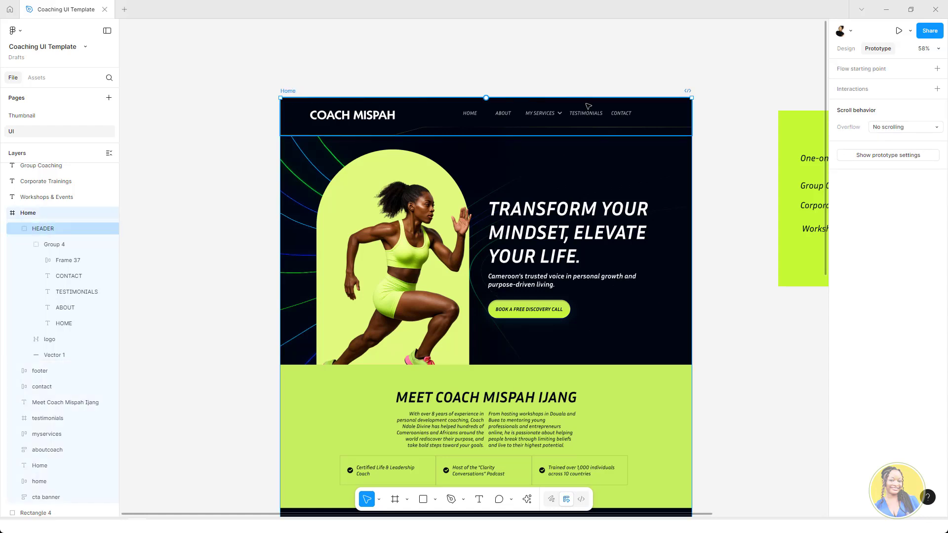
# - Present the prototype, scroll to confirm the header stays fixed, and return to the design file
pyautogui.click(899, 31)
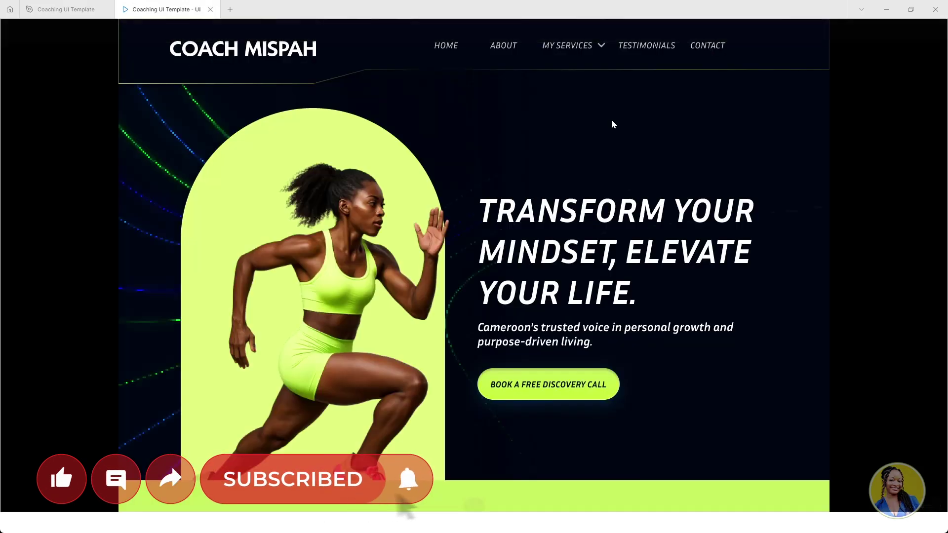
pyautogui.scroll(-3, 617, 120)
pyautogui.scroll(3, 610, 115)
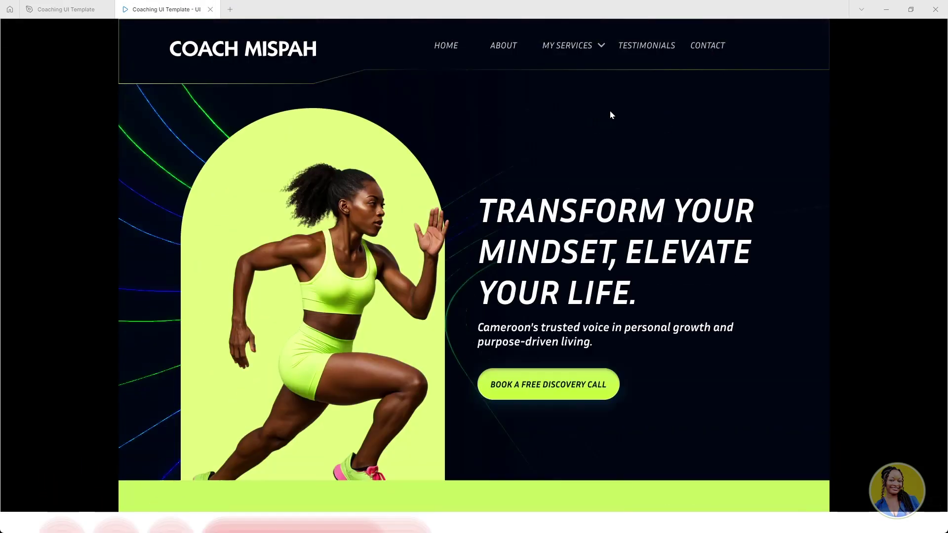
pyautogui.scroll(-4, 612, 113)
pyautogui.scroll(4, 607, 113)
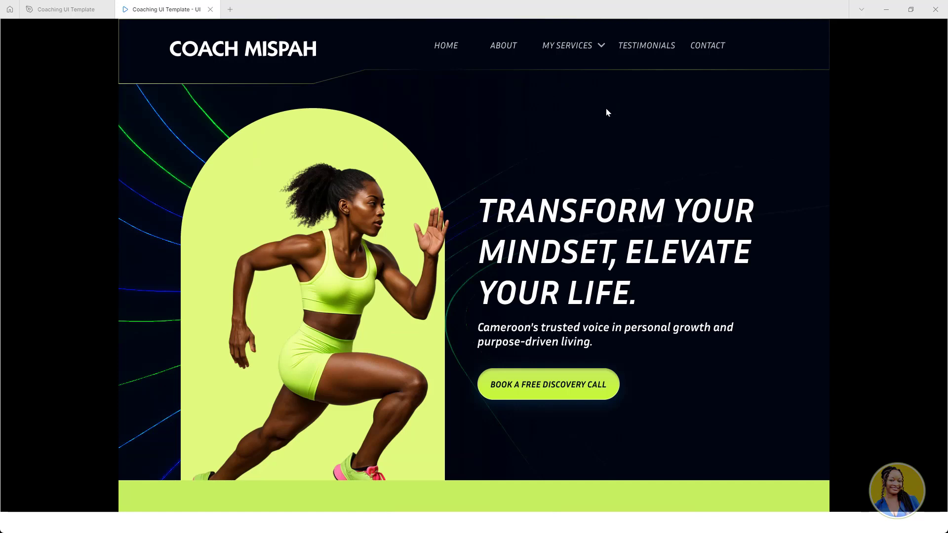
pyautogui.click(66, 9)
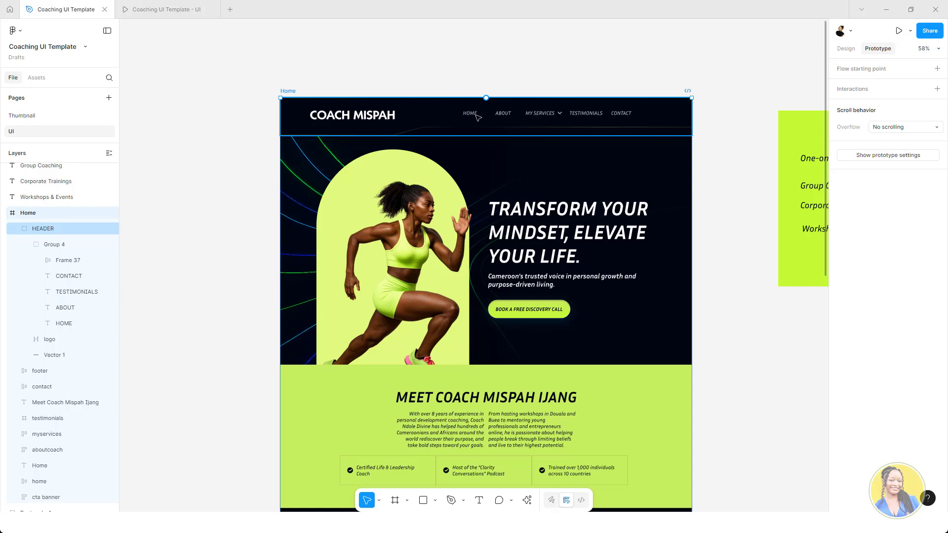
# - Link the HOME nav text to the home section with an On click, Scroll to interaction
pyautogui.click(498, 80)
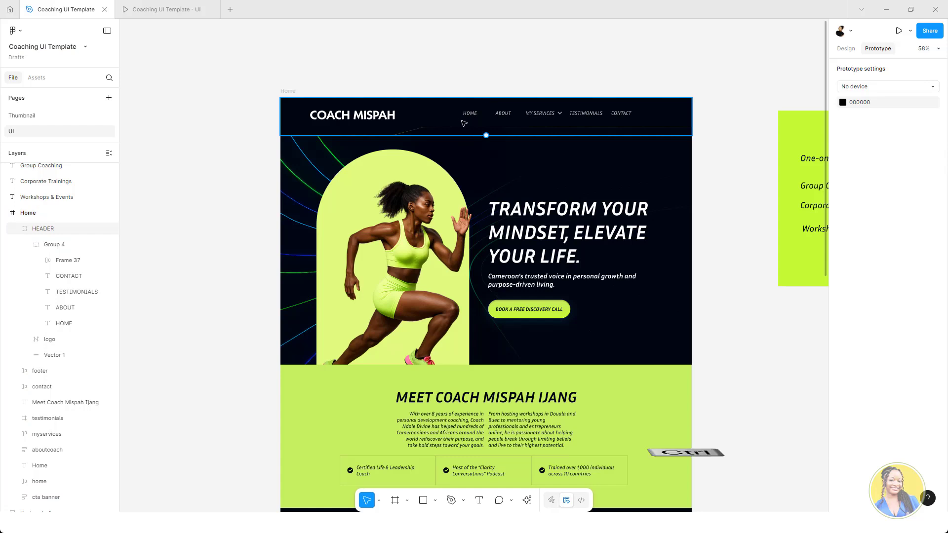
pyautogui.keyDown('ctrl'); pyautogui.click(479, 115); pyautogui.keyUp('ctrl')
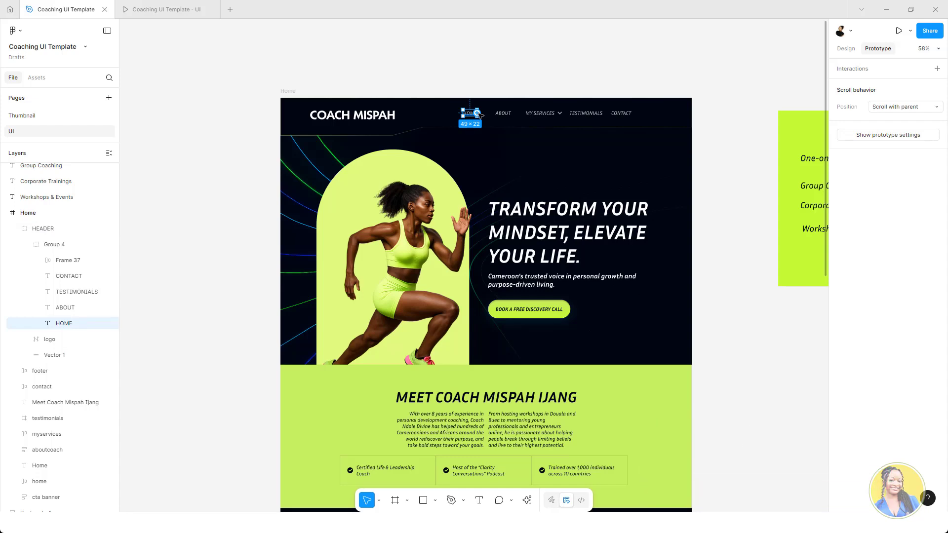
pyautogui.moveTo(479, 115); pyautogui.dragTo(628, 160)
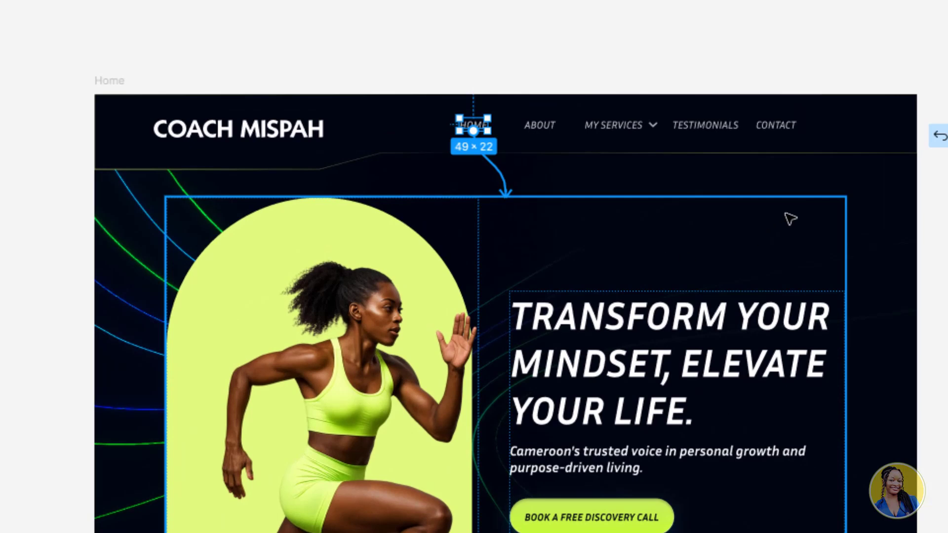
pyautogui.moveTo(791, 219); pyautogui.dragTo(759, 179)
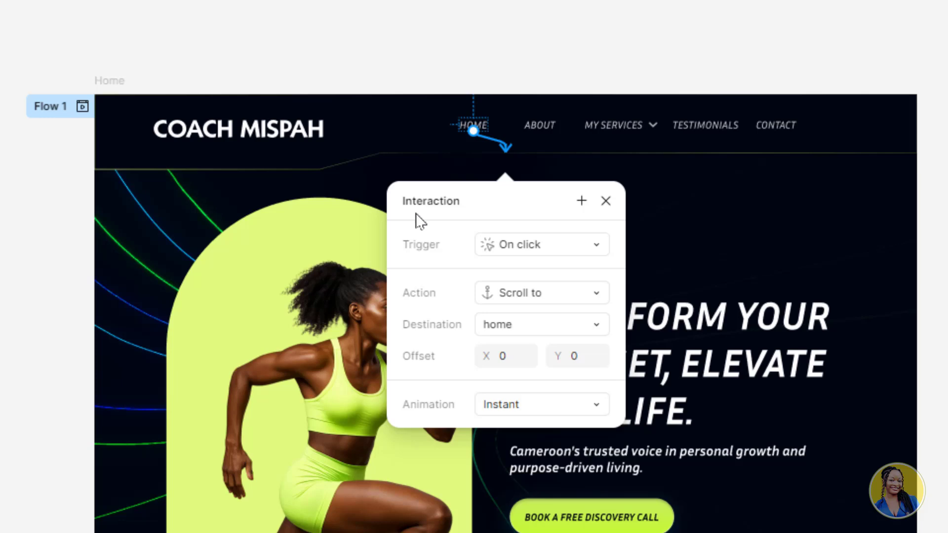
pyautogui.click(514, 254)
# - Keep On click to home, and set the scroll animation to Animate with Ease in and out
pyautogui.click(518, 242)
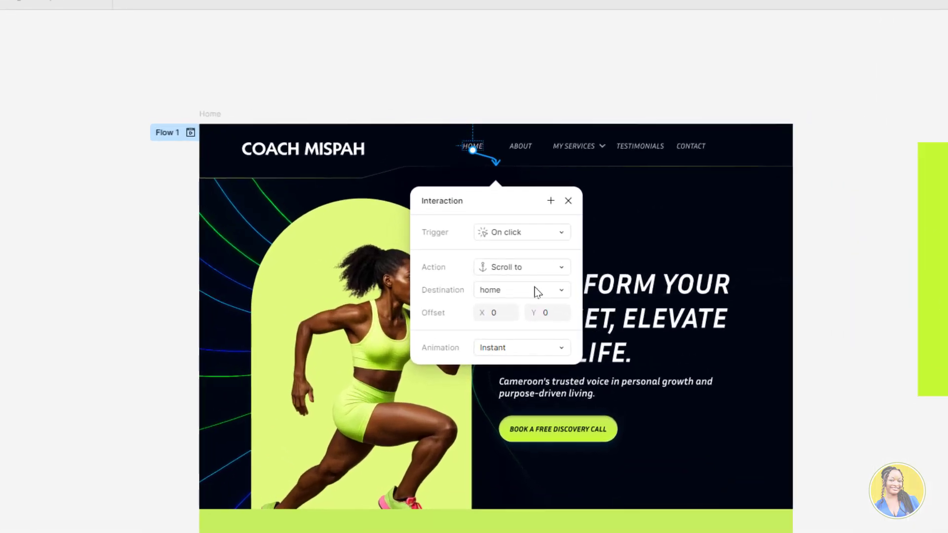
pyautogui.click(513, 211)
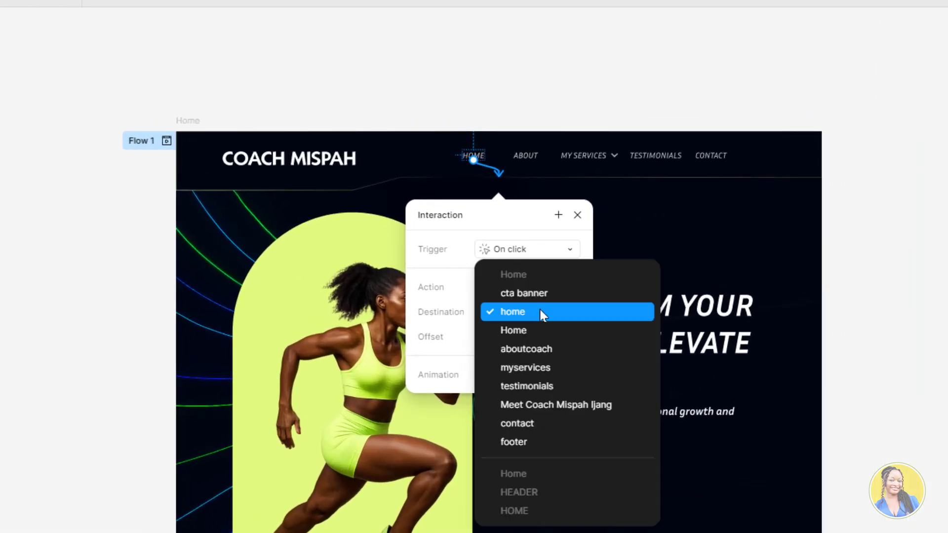
pyautogui.click(502, 312)
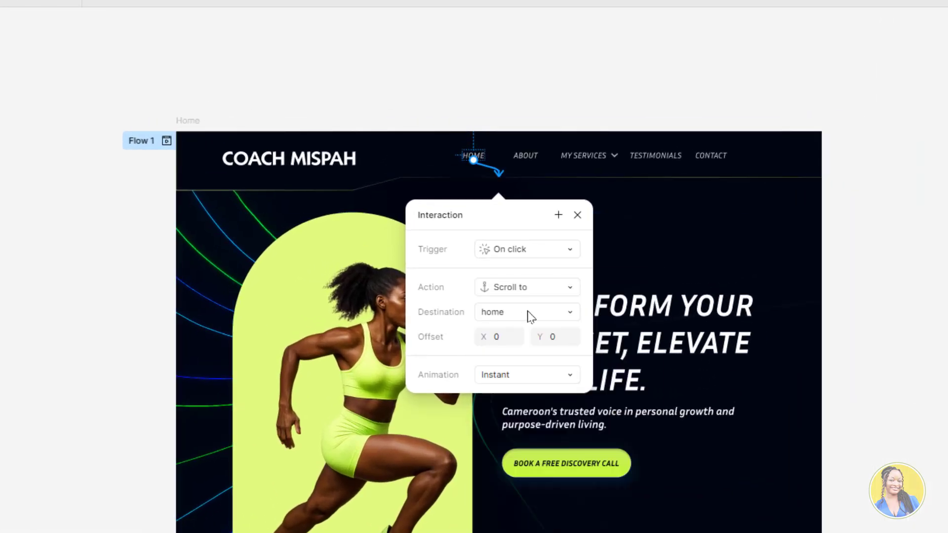
pyautogui.click(524, 374)
pyautogui.click(528, 389)
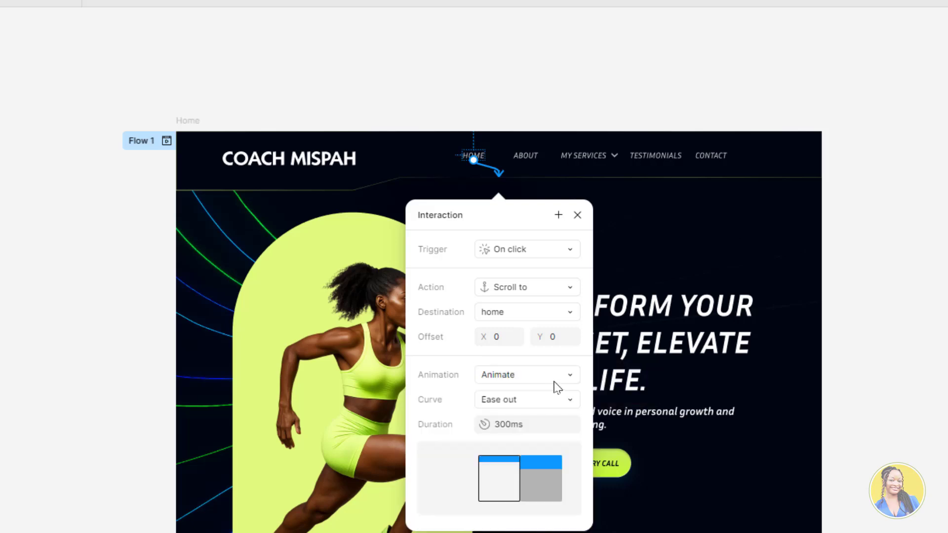
pyautogui.click(536, 401)
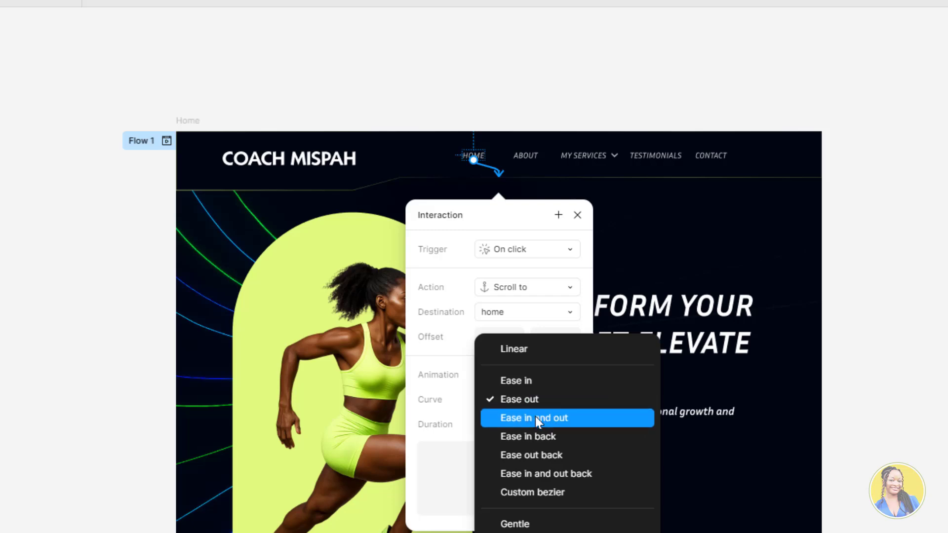
pyautogui.click(535, 417)
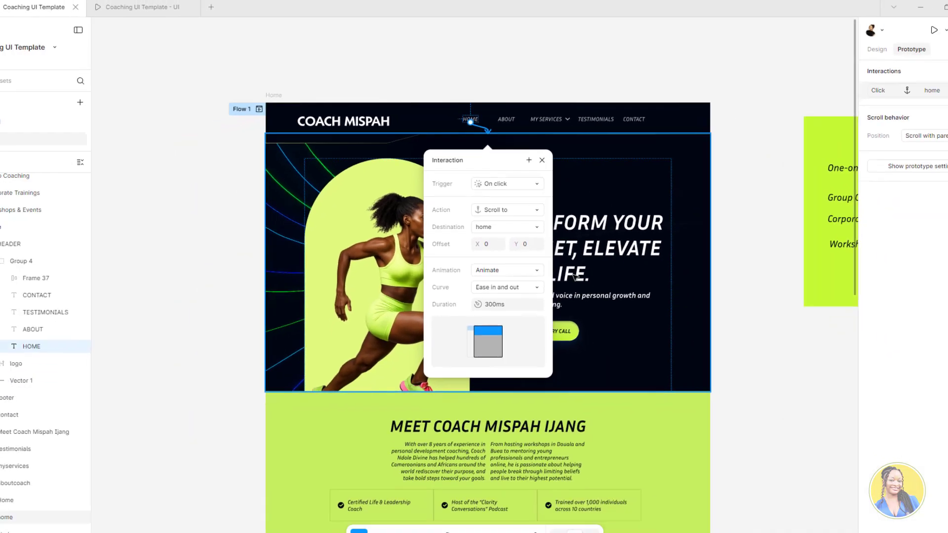
# - Link the ABOUT nav text to the aboutcoach section with an animated, eased scroll
pyautogui.click(576, 277)
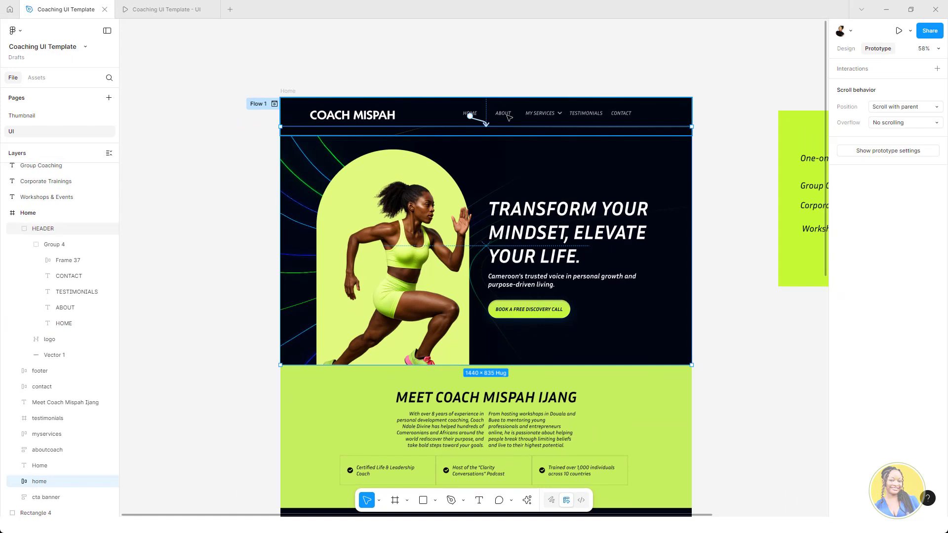
pyautogui.click(509, 117)
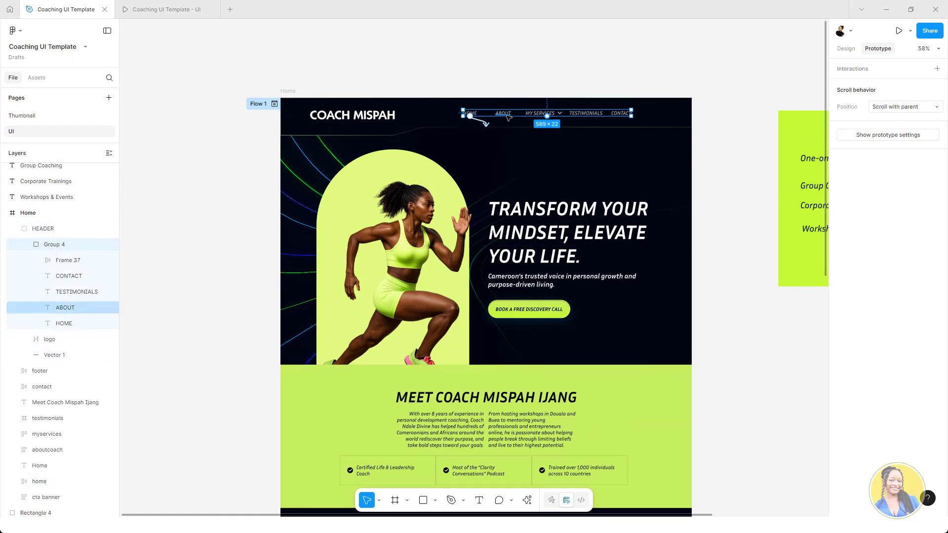
pyautogui.click(507, 117)
pyautogui.moveTo(505, 118); pyautogui.dragTo(555, 387)
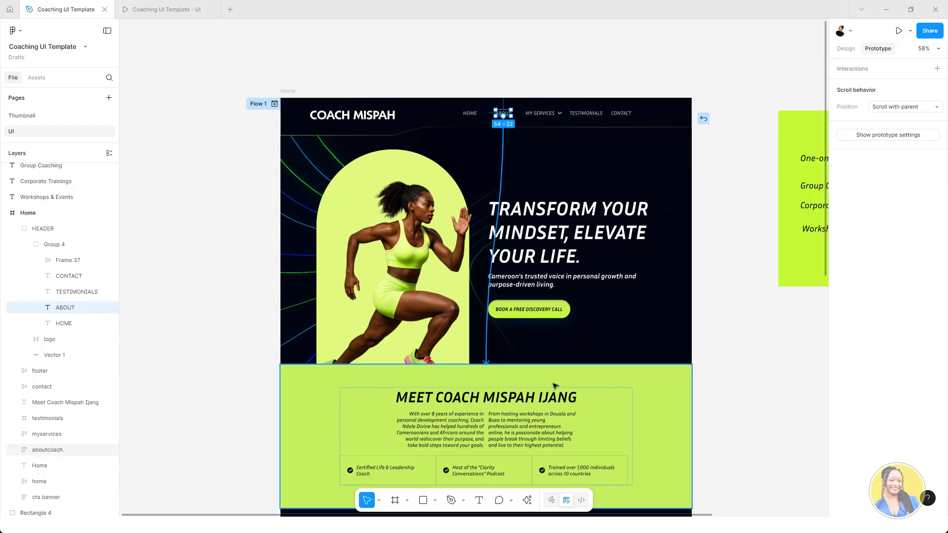
pyautogui.moveTo(555, 383); pyautogui.dragTo(556, 384)
pyautogui.scroll(-2, 513, 383)
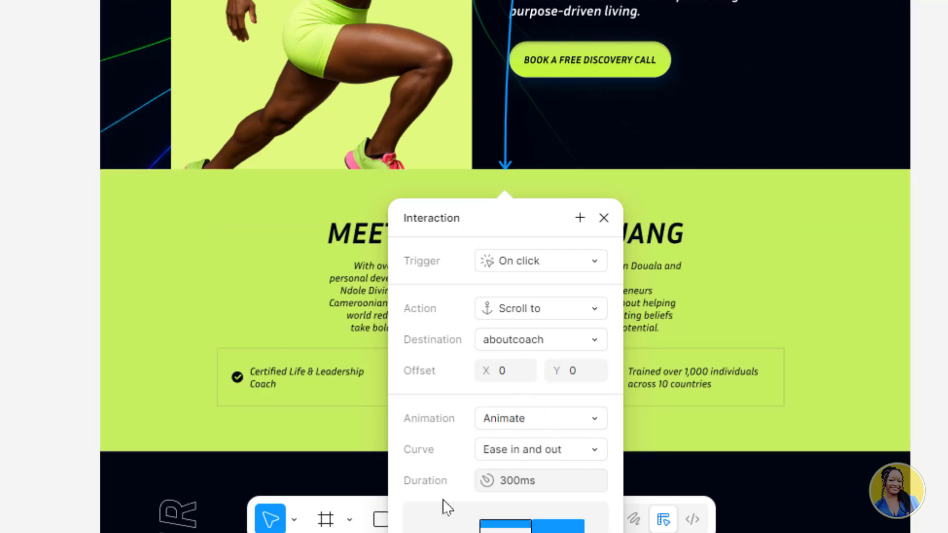
# - Change the ABOUT link's animation duration from 300ms to 500ms
pyautogui.click(505, 488)
pyautogui.click(506, 487)
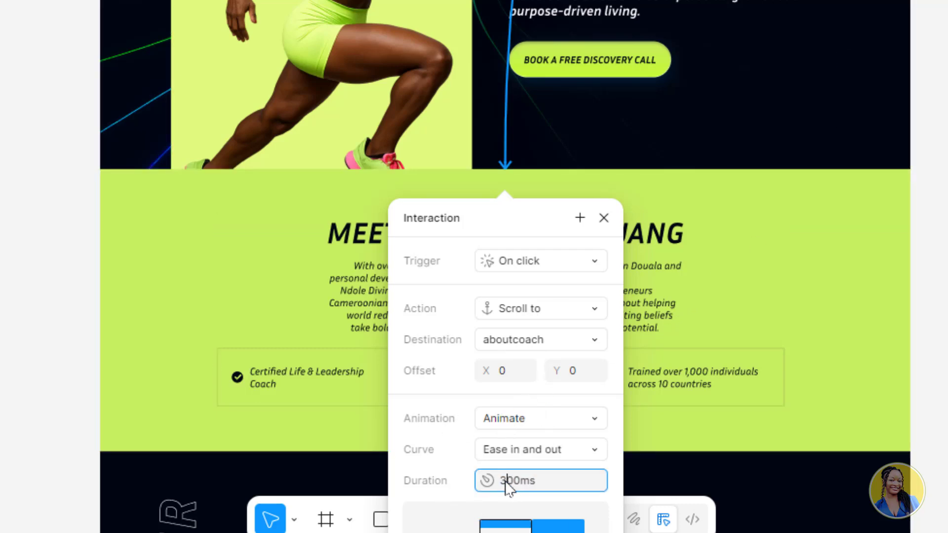
pyautogui.moveTo(506, 487); pyautogui.dragTo(500, 486)
pyautogui.write('5')
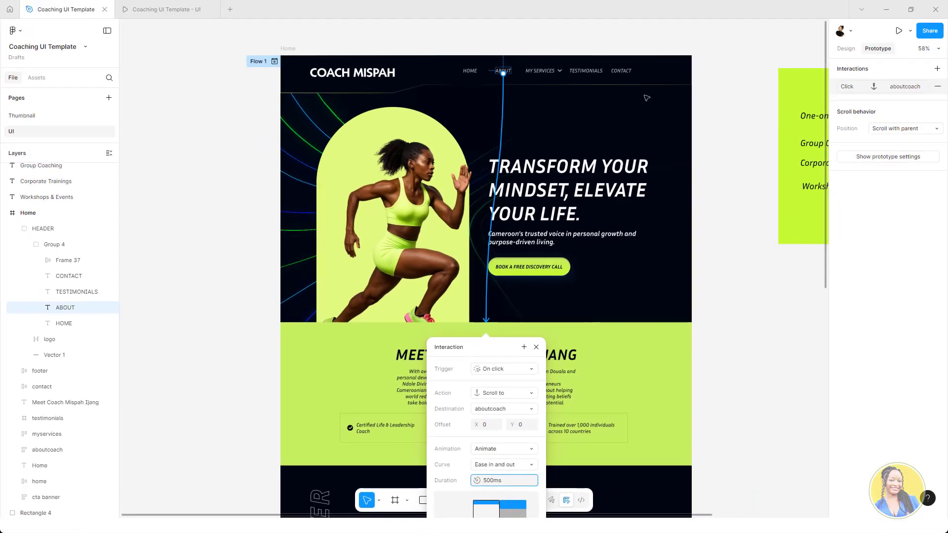
pyautogui.click(550, 72)
pyautogui.click(552, 74)
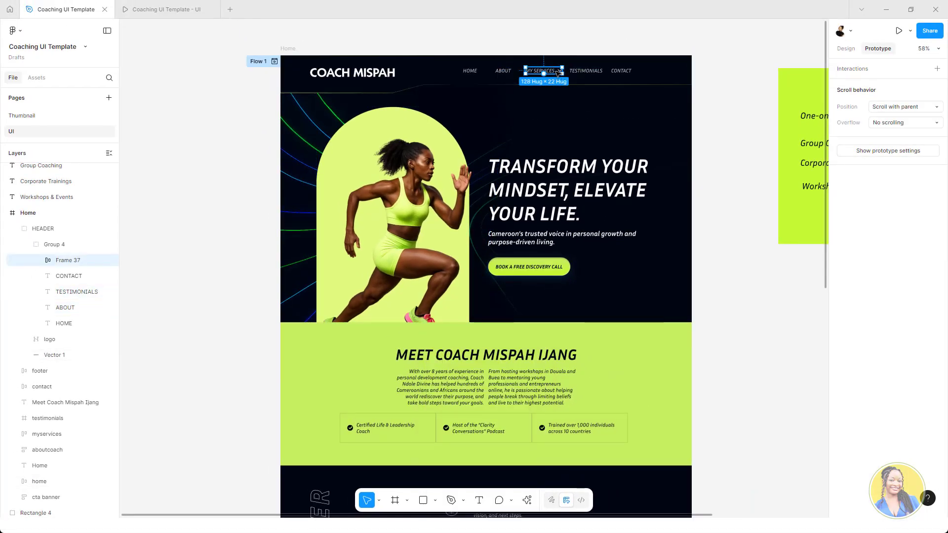
# - Connect MY SERVICES to the myservices frame with Scroll to, Ease in and out, 500ms
pyautogui.scroll(2, 552, 81)
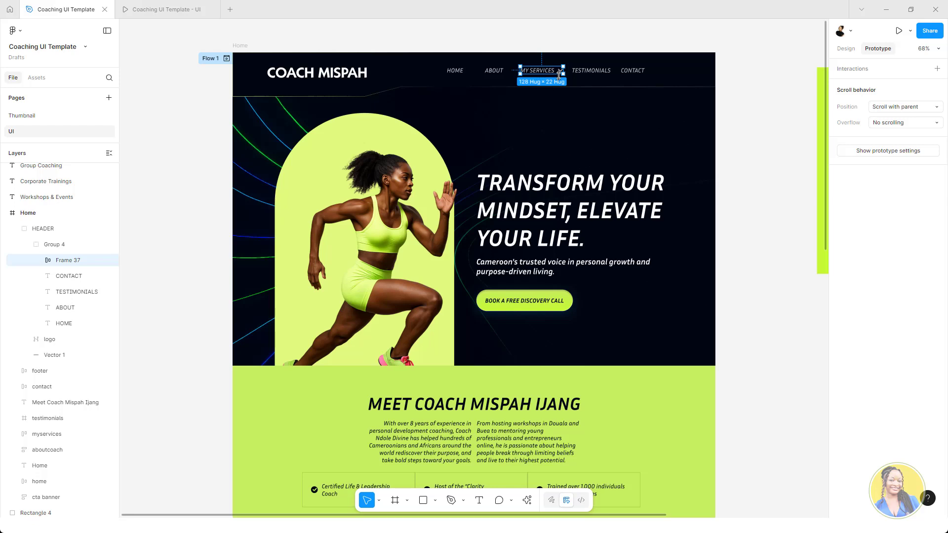
pyautogui.scroll(-2, 543, 74)
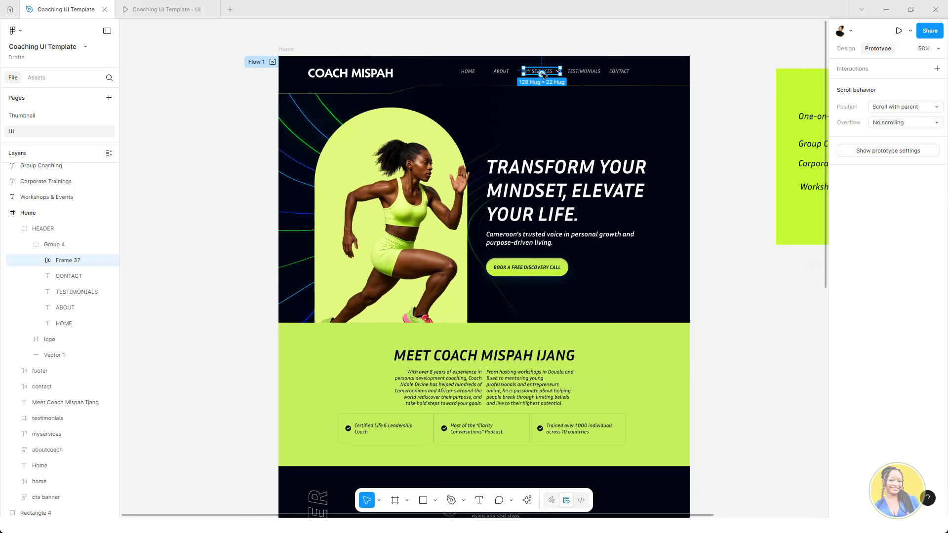
pyautogui.scroll(-1, 543, 74)
pyautogui.moveTo(542, 61); pyautogui.dragTo(542, 464)
pyautogui.scroll(-5, 492, 349)
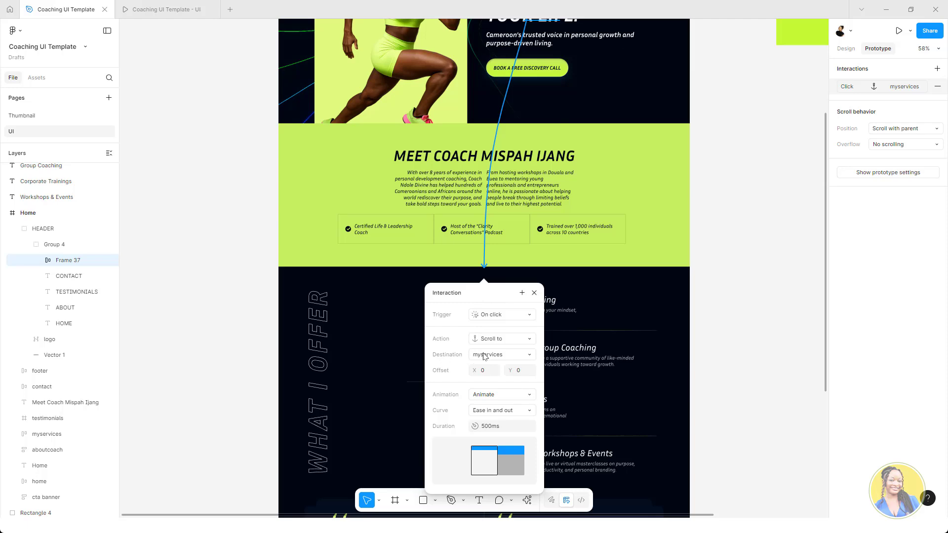
# - Close the MY SERVICES interaction and drag a TESTIMONIALS prototype connection to a section below
pyautogui.click(611, 238)
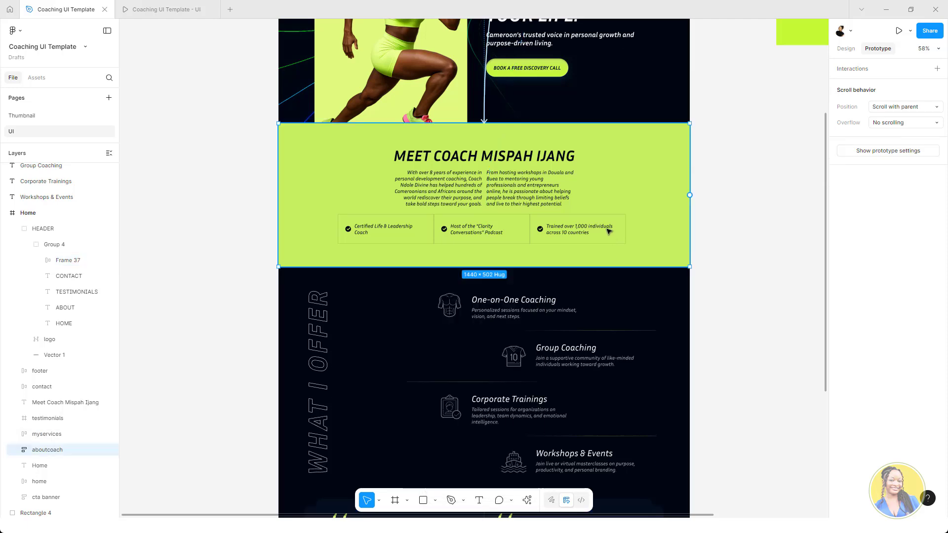
pyautogui.scroll(-3, 607, 233)
pyautogui.scroll(5, 607, 233)
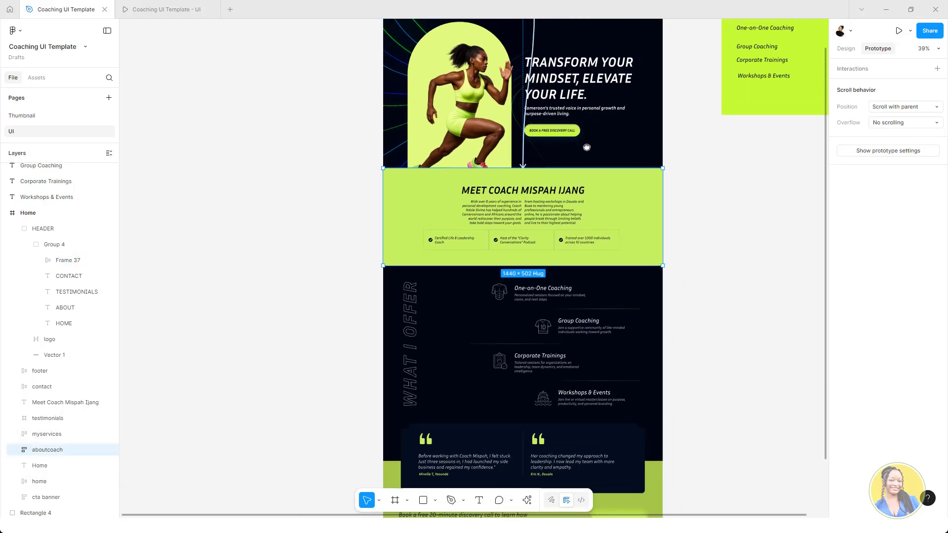
pyautogui.hscroll(2, 536, 240)
pyautogui.scroll(-2, 536, 240)
pyautogui.hscroll(1, 536, 240)
pyautogui.keyDown('ctrl'); pyautogui.click(513, 69); pyautogui.keyUp('ctrl')
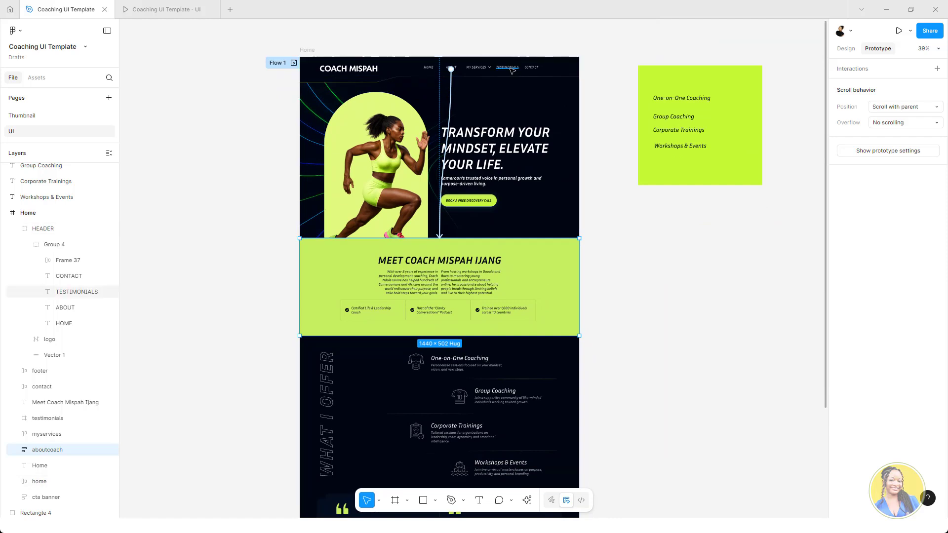
pyautogui.moveTo(508, 69); pyautogui.dragTo(349, 493)
# - Retarget the TESTIMONIALS connection so Scroll to's destination is the testimonials frame
pyautogui.moveTo(344, 495); pyautogui.dragTo(358, 472)
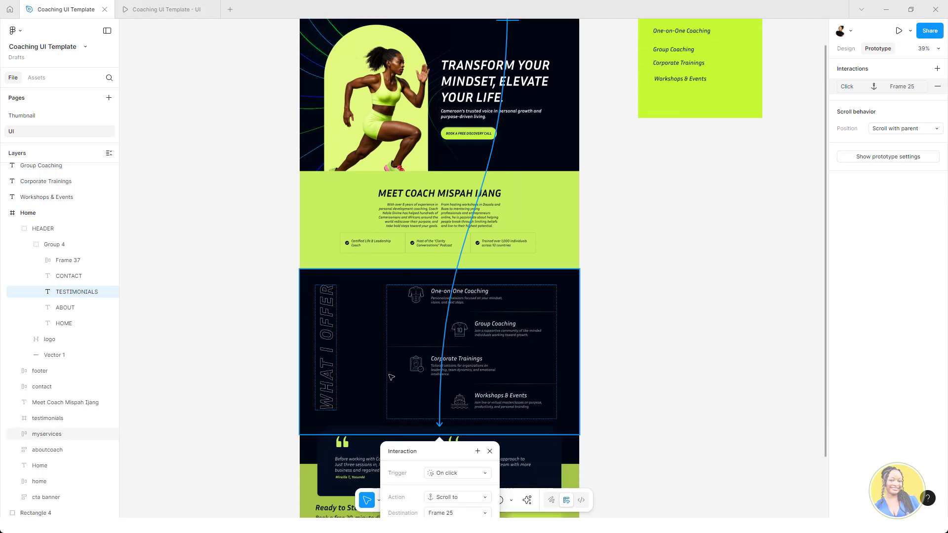
pyautogui.scroll(-2, 403, 369)
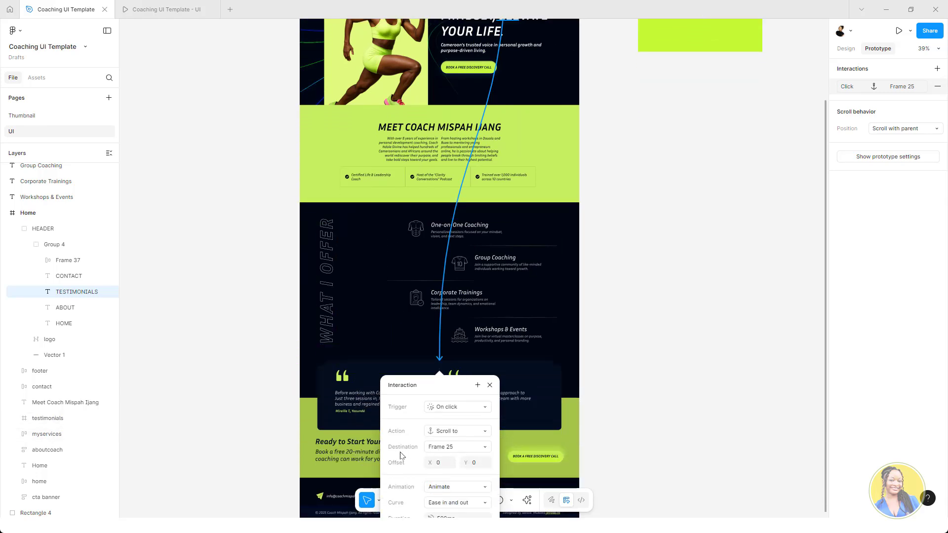
pyautogui.click(454, 447)
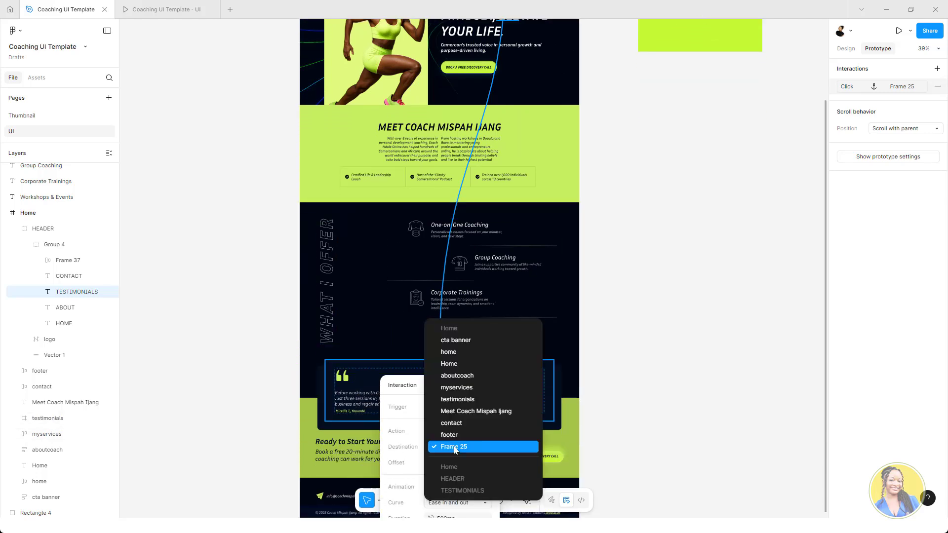
pyautogui.click(465, 399)
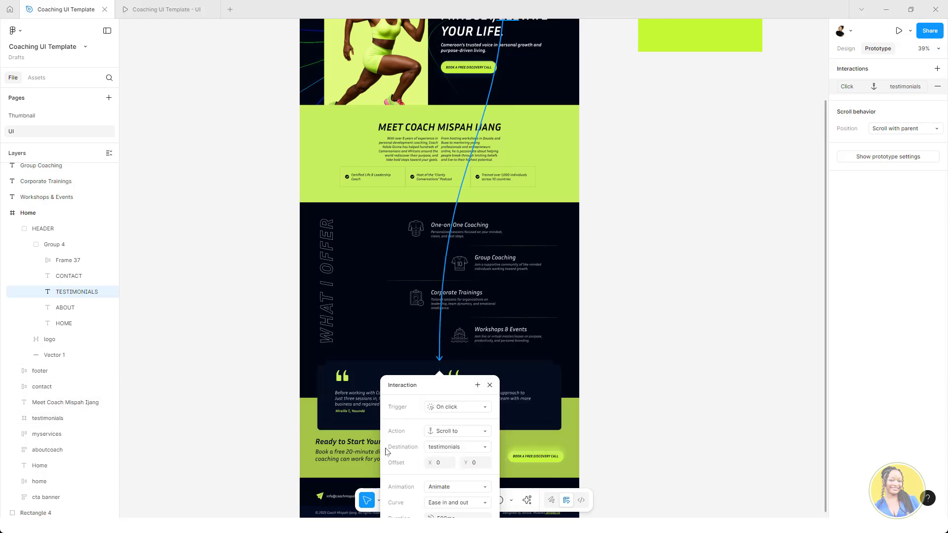
pyautogui.scroll(2, 515, 204)
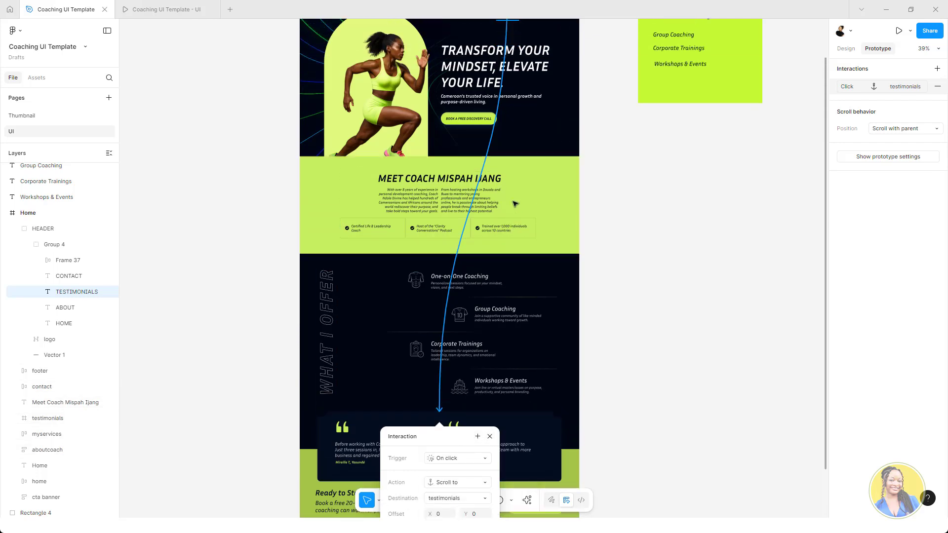
pyautogui.scroll(5, 516, 204)
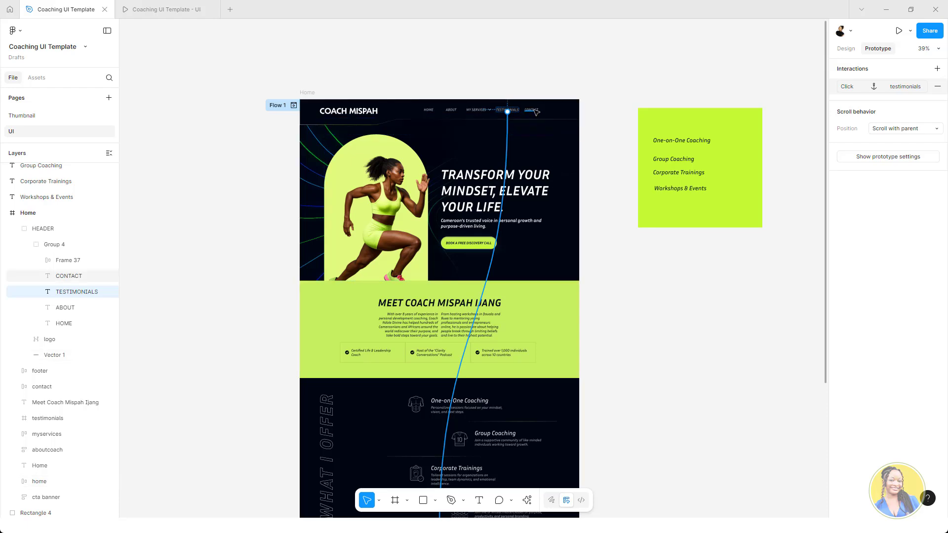
# - Connect the CONTACT nav link with Scroll to the contact frame in the footer
pyautogui.click(535, 110)
pyautogui.scroll(-3, 533, 113)
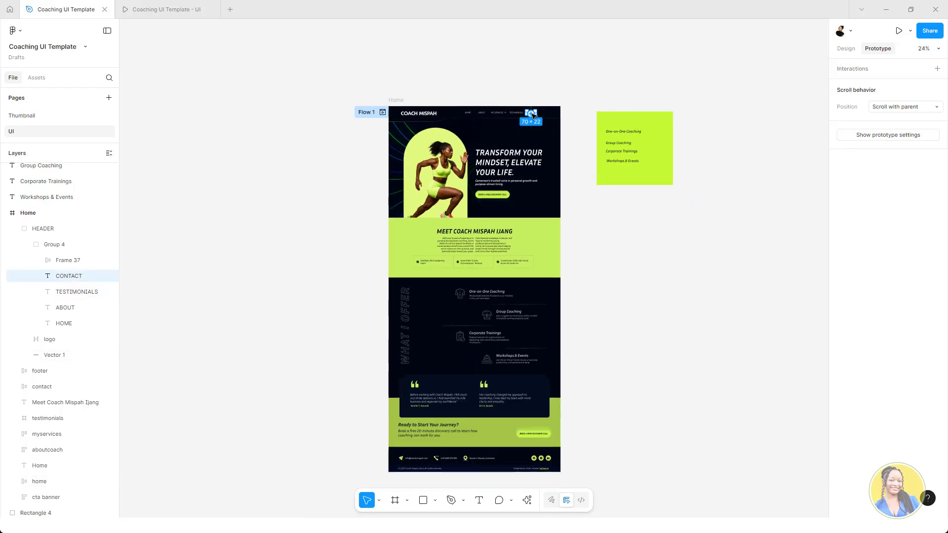
pyautogui.moveTo(533, 115); pyautogui.dragTo(515, 451)
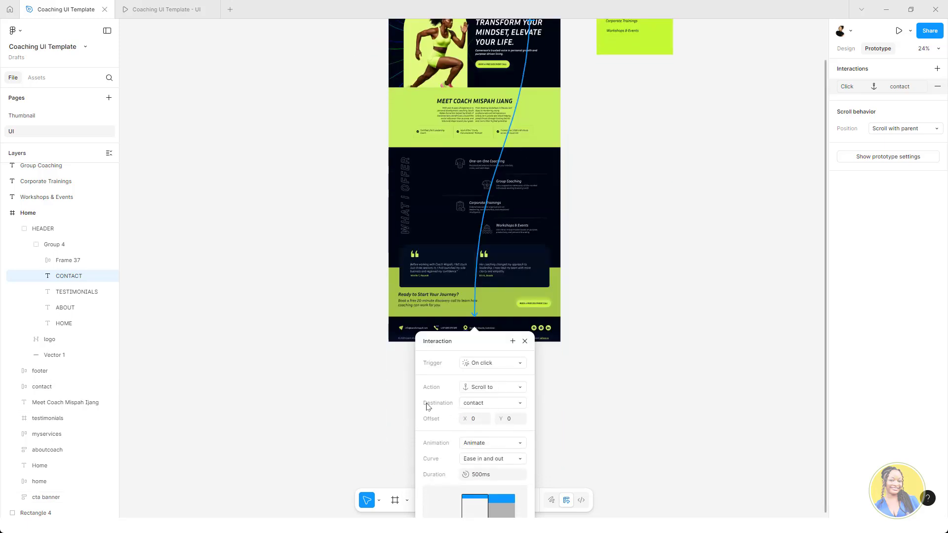
pyautogui.scroll(5, 513, 197)
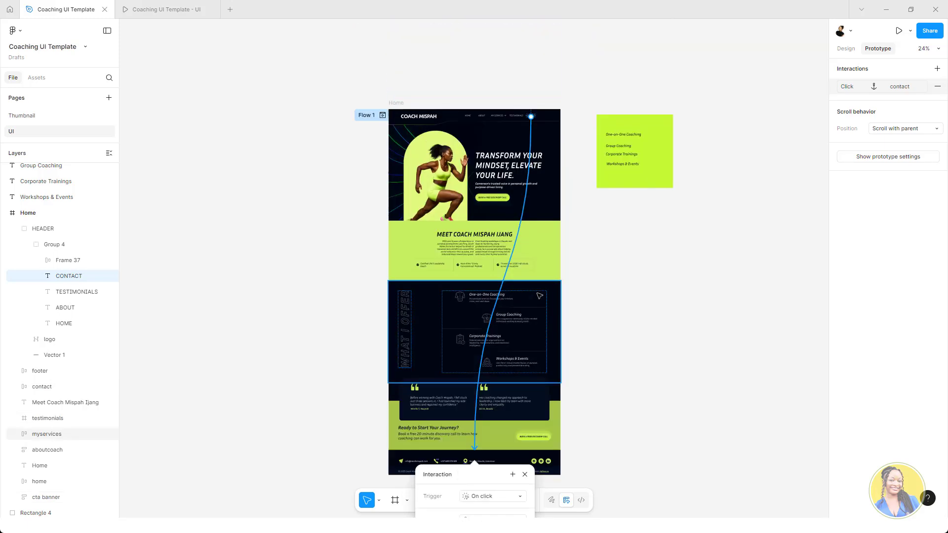
pyautogui.scroll(2, 514, 159)
pyautogui.scroll(3, 514, 159)
pyautogui.scroll(-2, 434, 197)
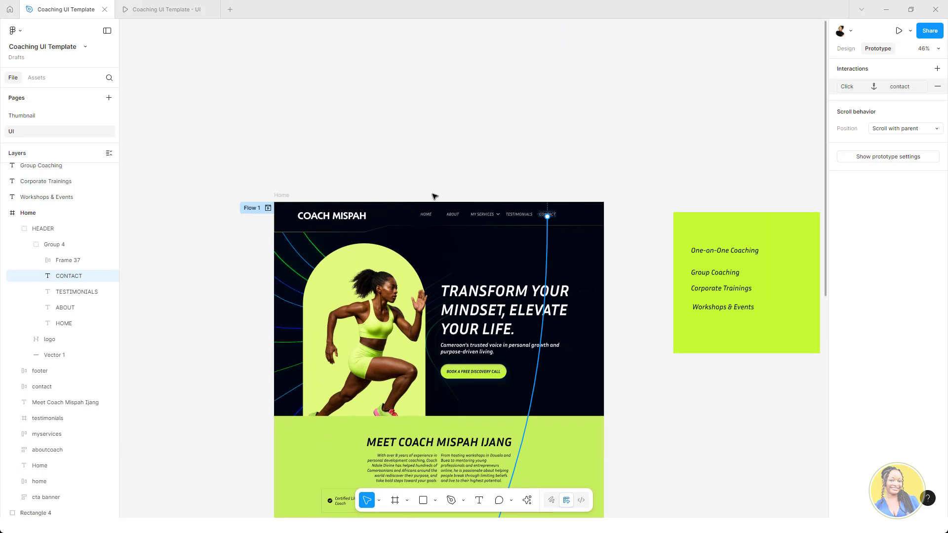
pyautogui.hscroll(-2, 416, 185)
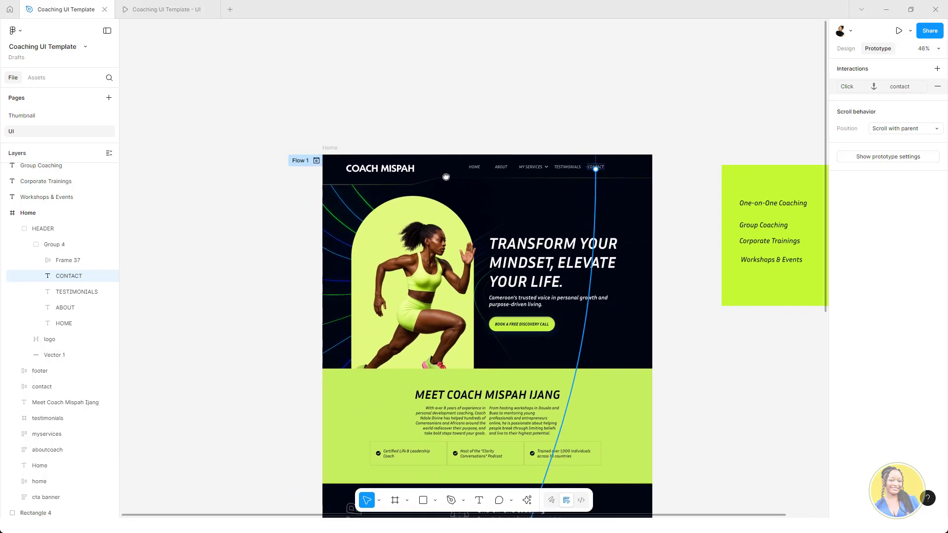
# - Rename the Flow 1 flow to 'Home', fixing the mistyped 'hOME', and reselect the Home frame
pyautogui.doubleClick(293, 162)
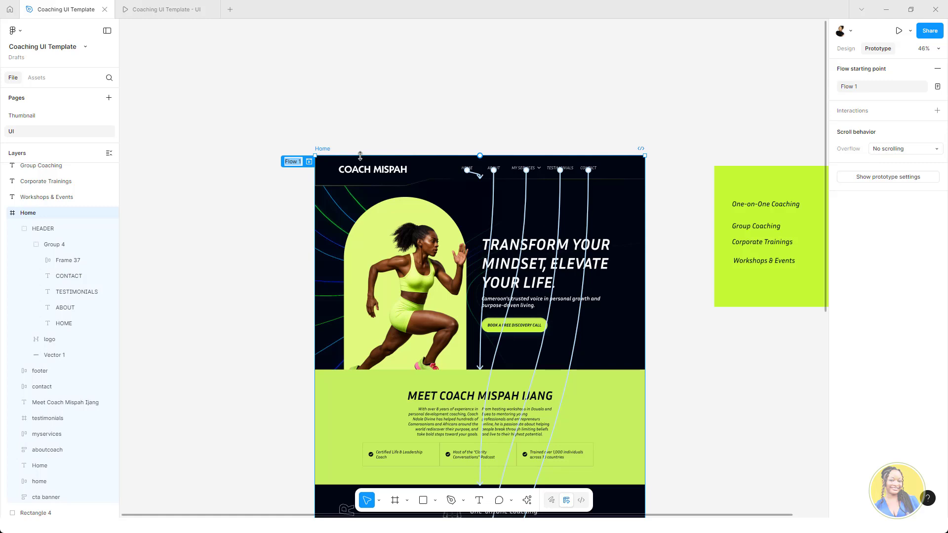
pyautogui.write('hOME')
pyautogui.hotkey('ctrl', 'a')
pyautogui.write('Home')
pyautogui.press('Escape')
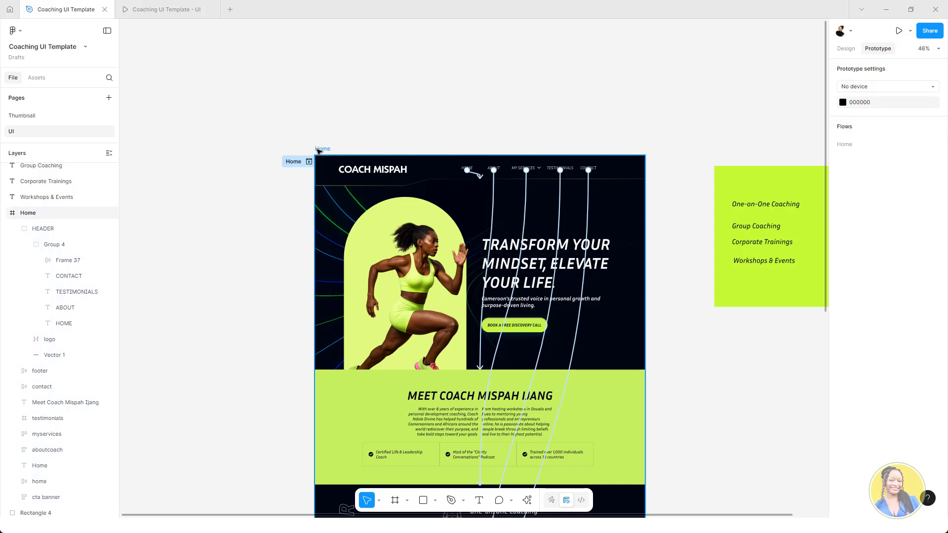
pyautogui.click(319, 150)
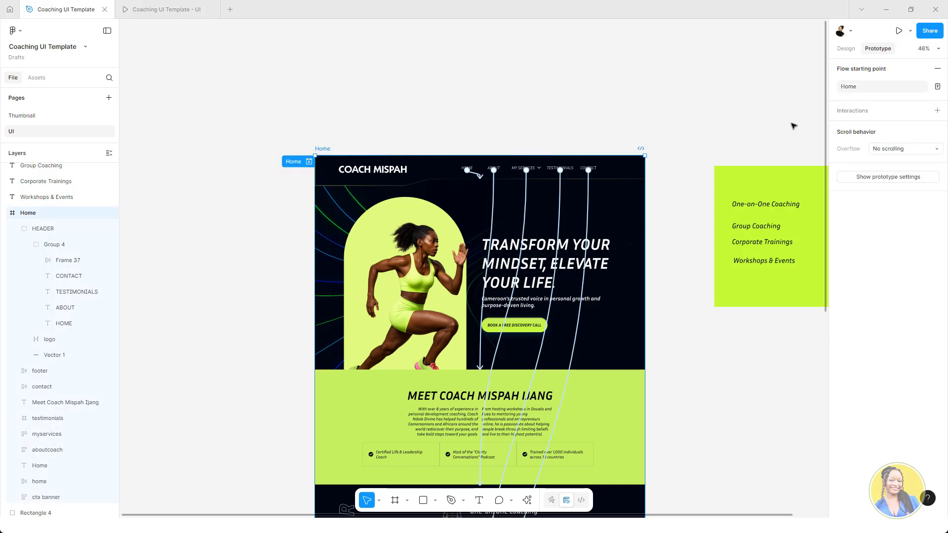
# - Launch the Home flow prototype presentation and scroll the page to check the fixed header
pyautogui.click(897, 35)
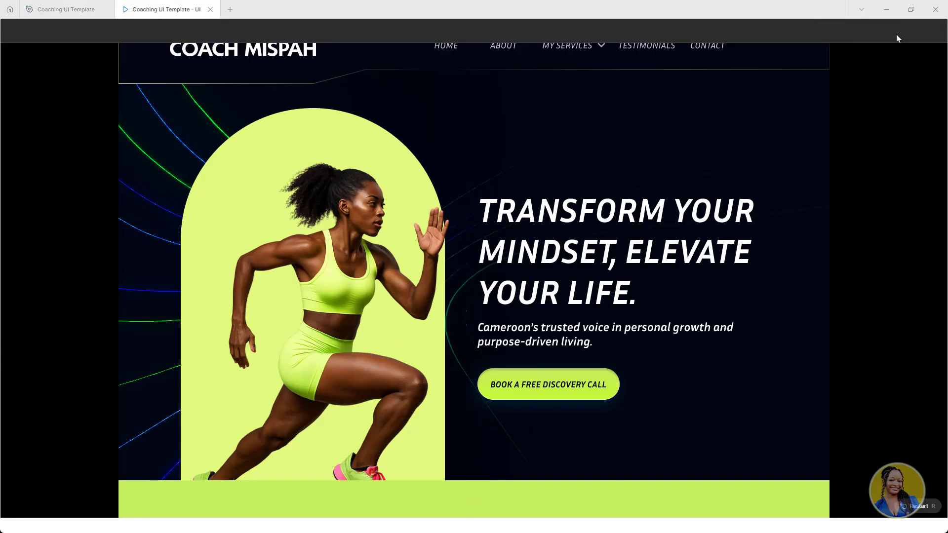
pyautogui.scroll(-2, 247, 127)
pyautogui.scroll(2, 269, 121)
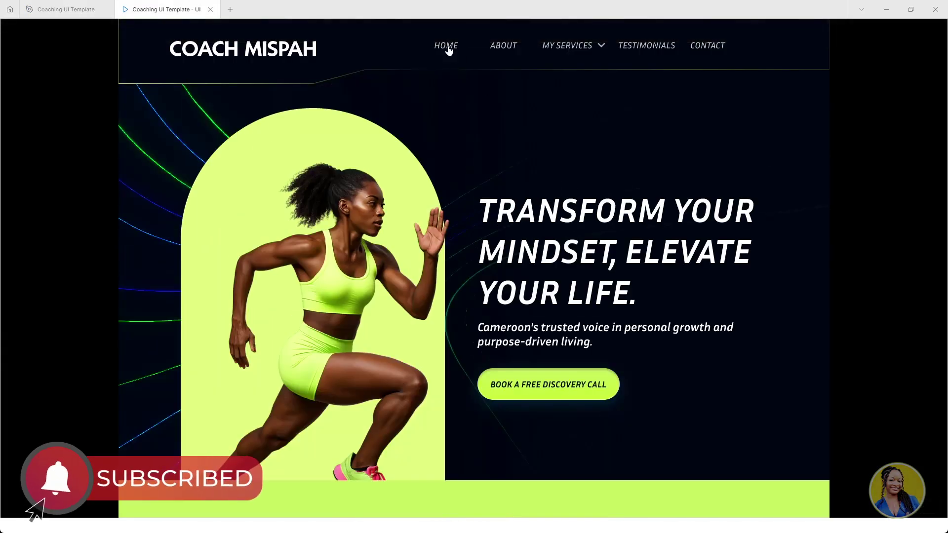
pyautogui.scroll(-1, 447, 48)
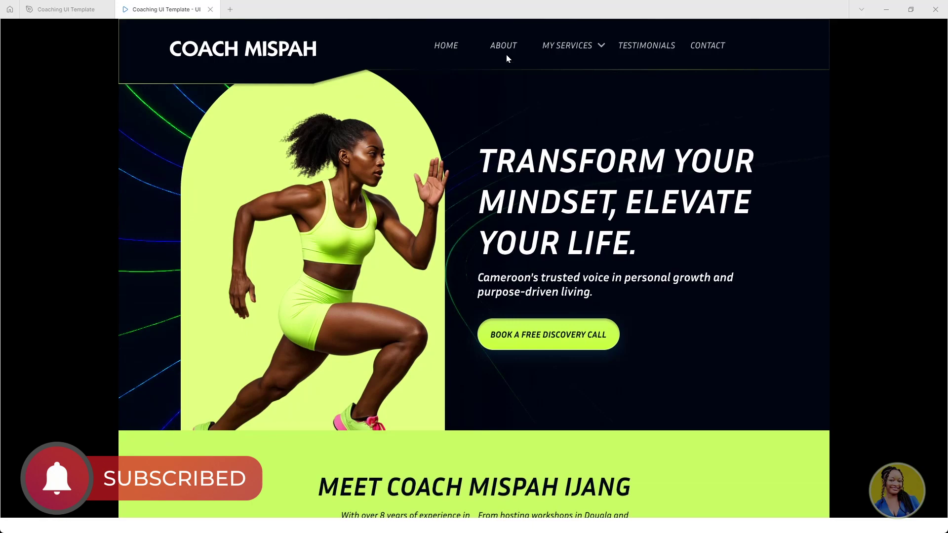
# - Test ABOUT, MY SERVICES, TESTIMONIALS, CONTACT, ABOUT and HOME, each scrolling to its section
pyautogui.click(504, 46)
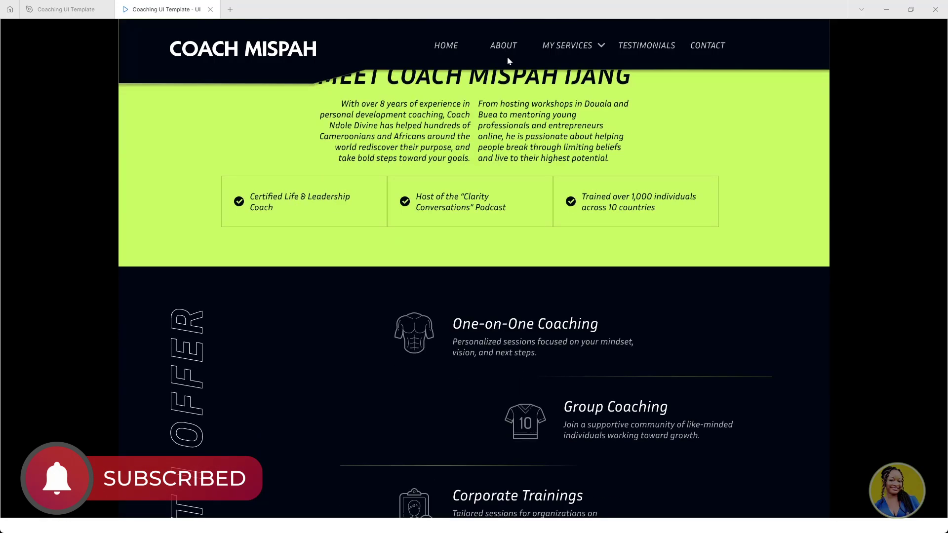
pyautogui.click(563, 47)
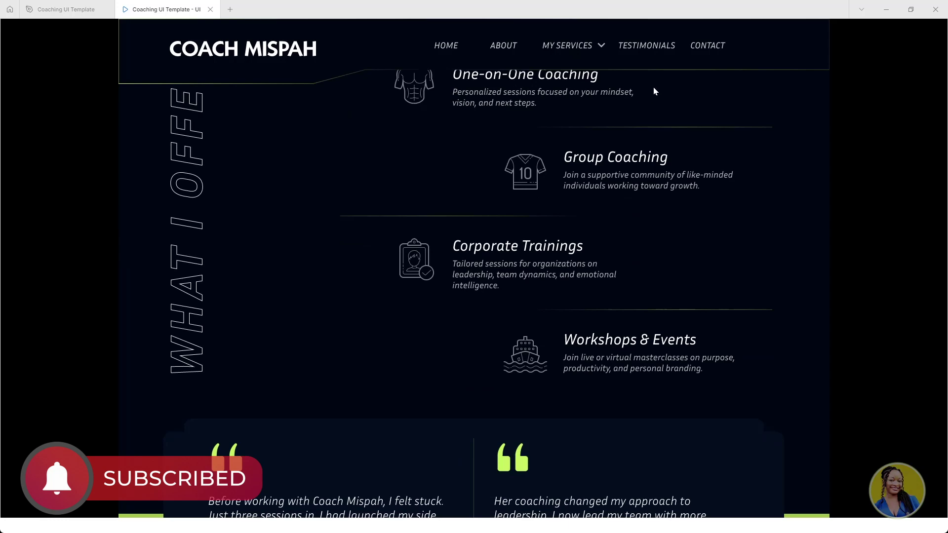
pyautogui.click(650, 48)
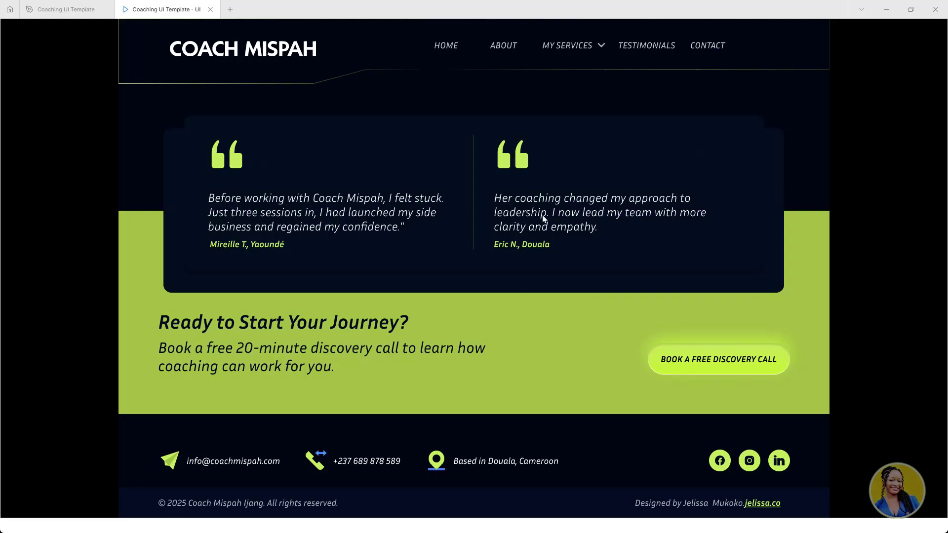
pyautogui.scroll(20, 622, 272)
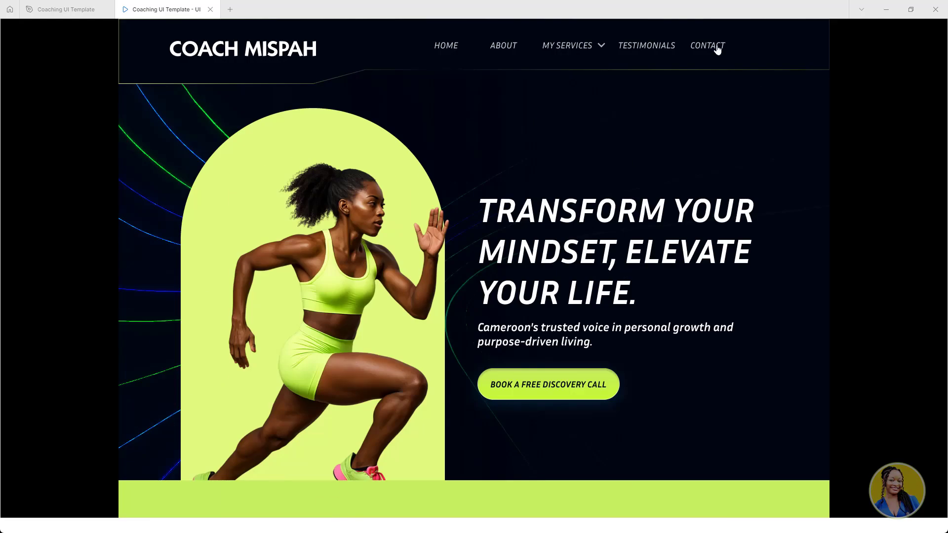
pyautogui.click(714, 47)
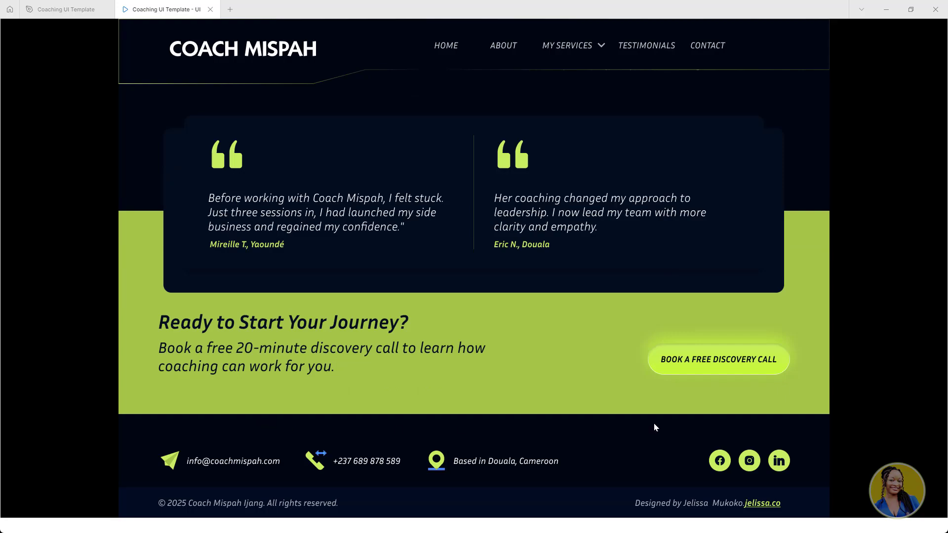
pyautogui.click(503, 50)
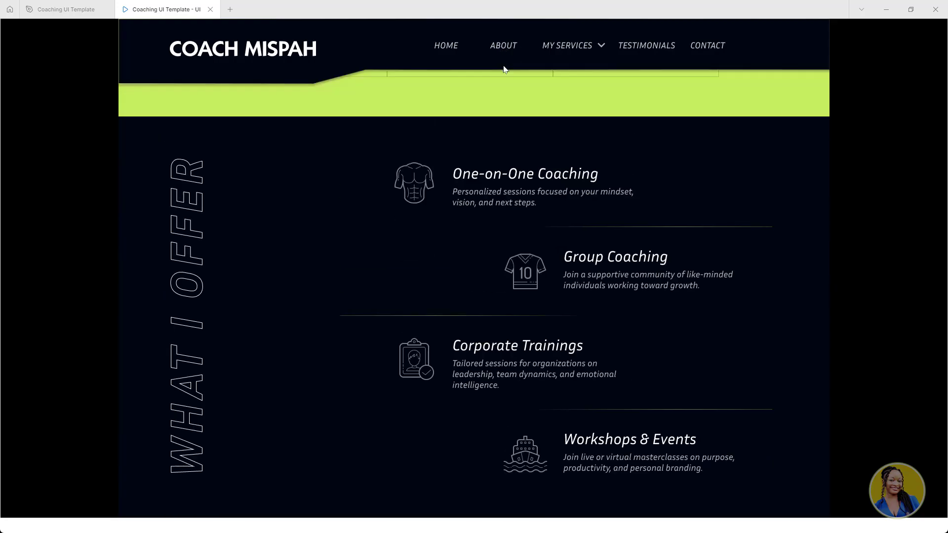
pyautogui.click(447, 46)
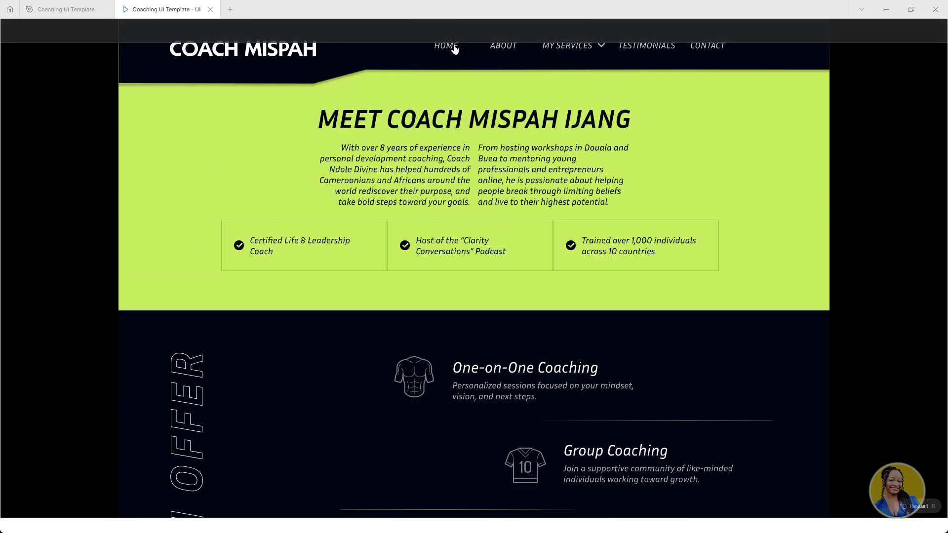